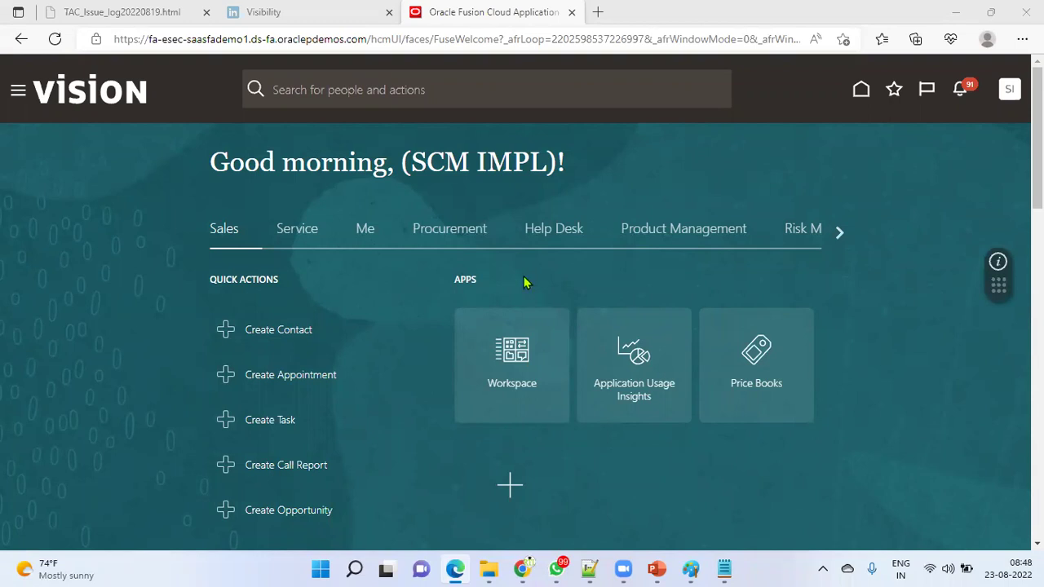
Step: Move from the Oracle Fusion home page to the empty Notepad++ document 'new 1'
left_click(724, 568)
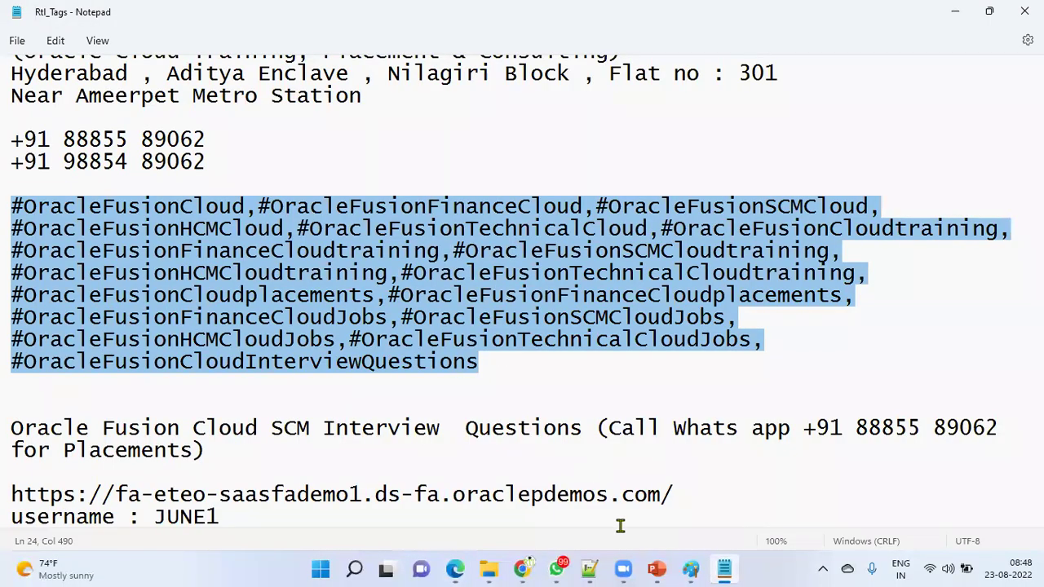
left_click(589, 569)
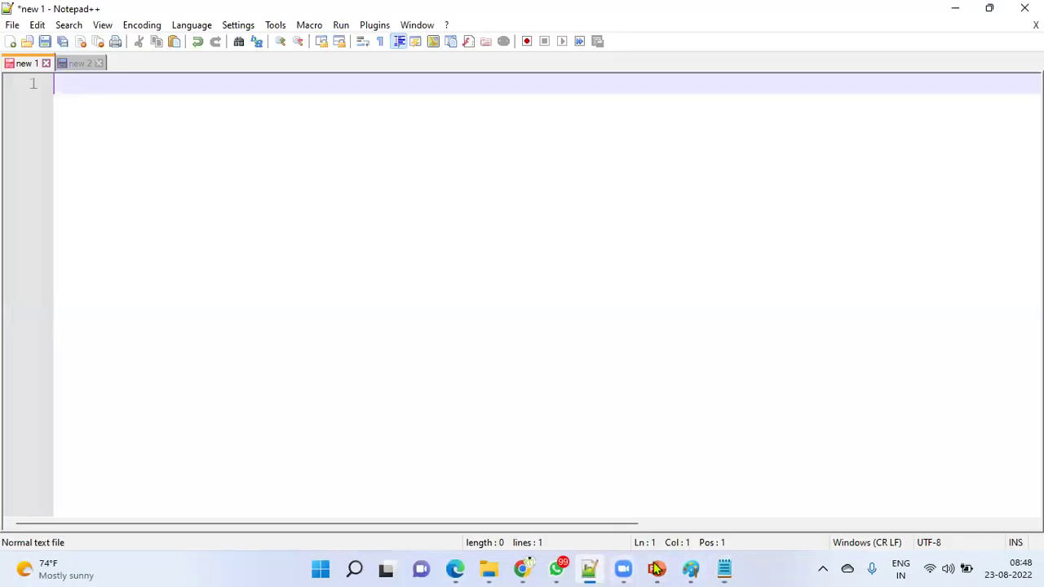
Step: Close all plain Notepad windows and write '1.Login Application FSM &' in Notepad++
right_click(714, 563)
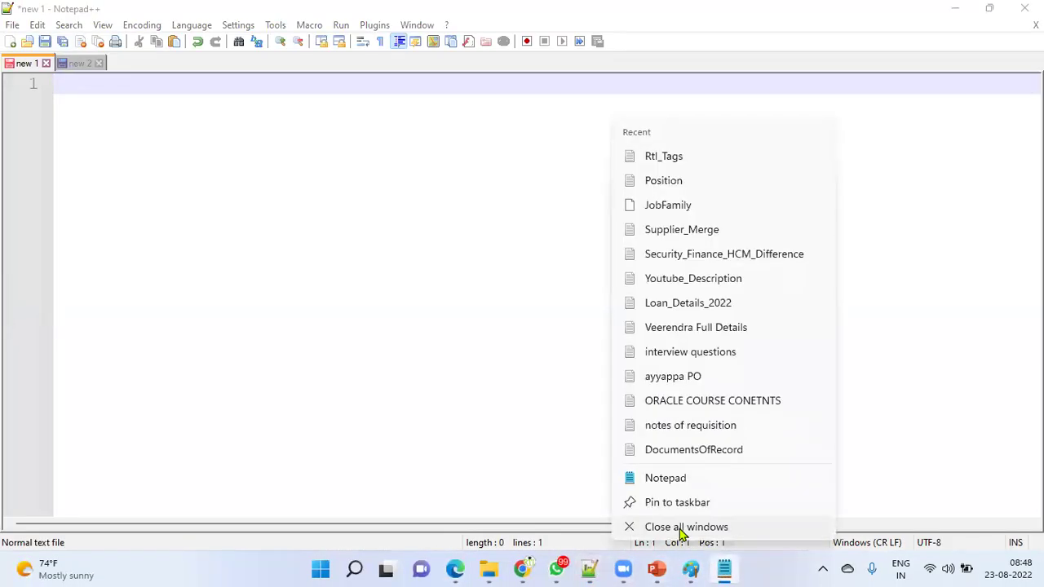
left_click(682, 528)
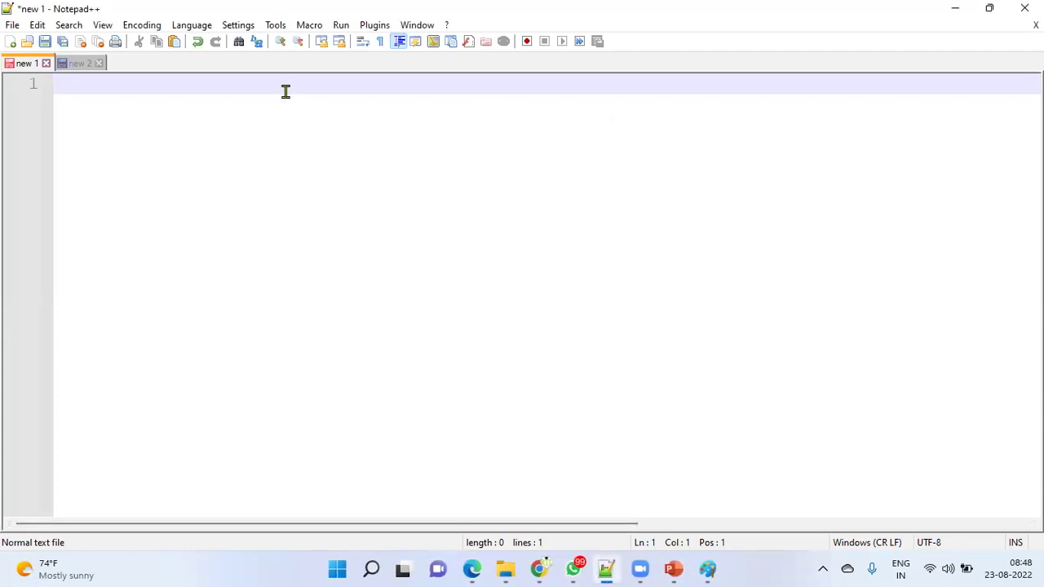
type("1.Login Application ")
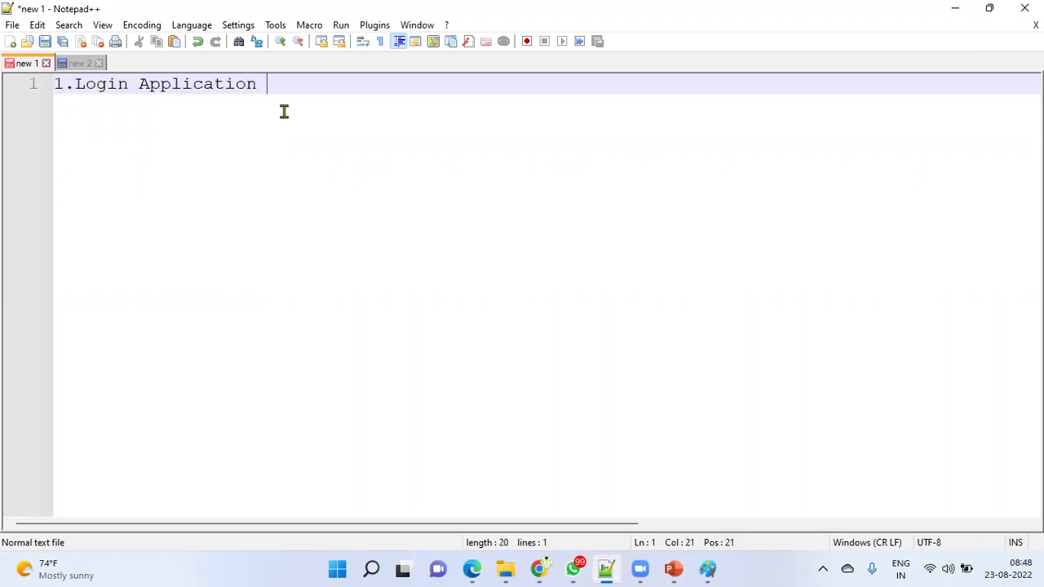
type("FSM")
type("&")
key("Return")
Step: List the roles Warehouse Manager, Warehouse Operator and Inventory Manager on separate lines
type("W")
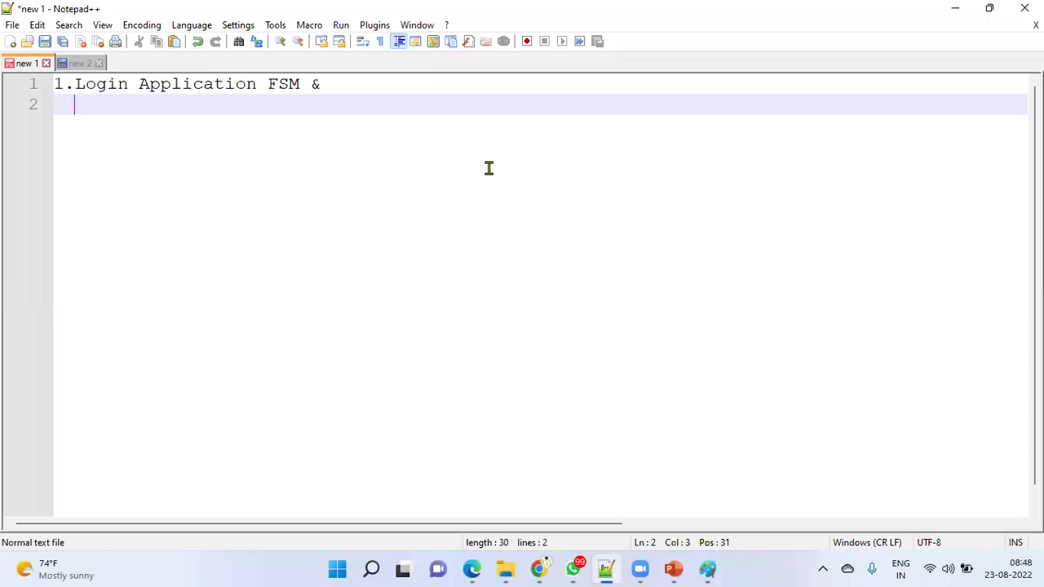
type("arehouse ")
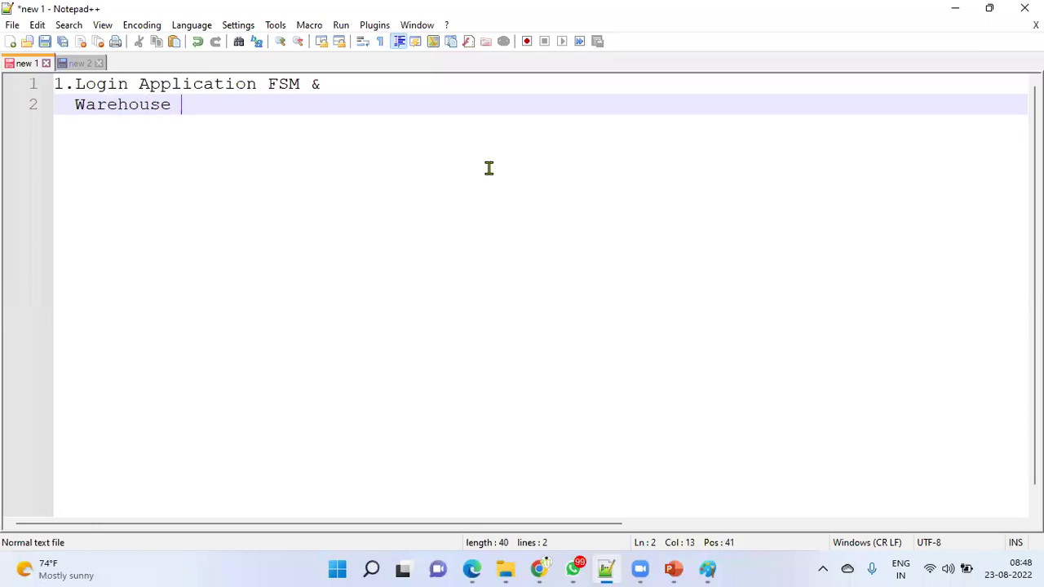
type("Manager")
key("Return")
type("Wa")
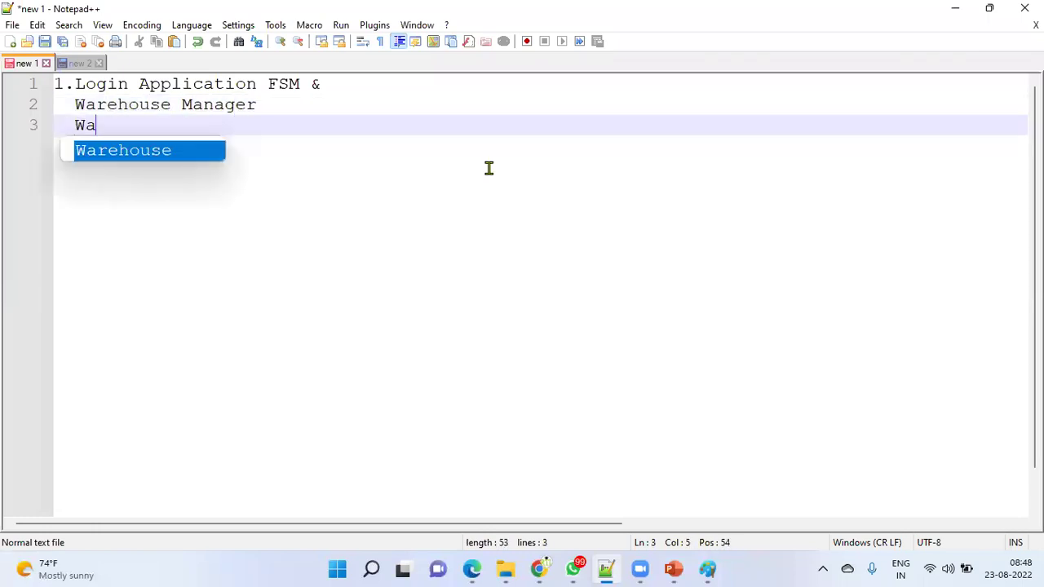
key("Return")
type("Opera")
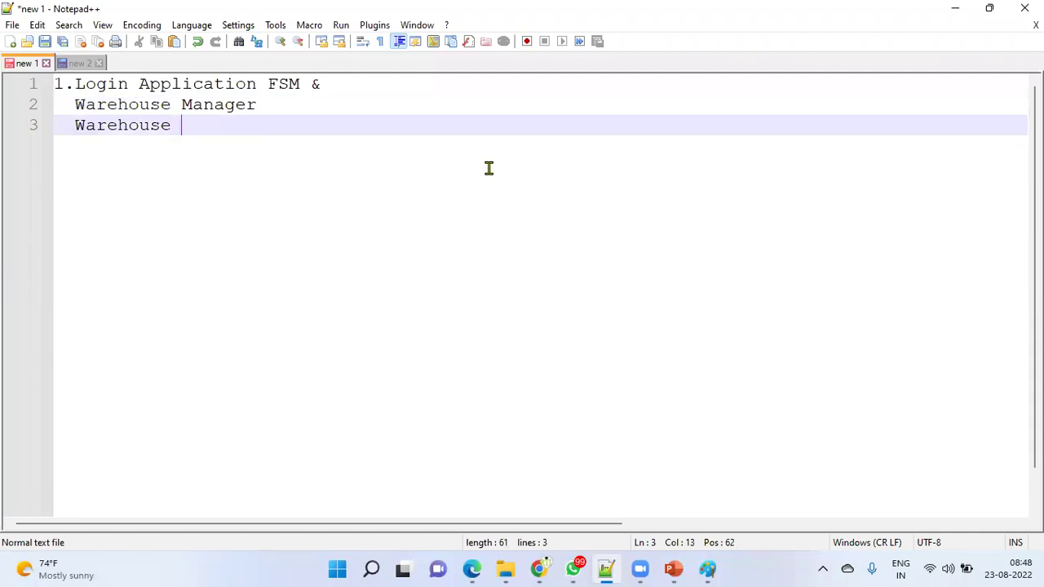
type("tor")
key("Return")
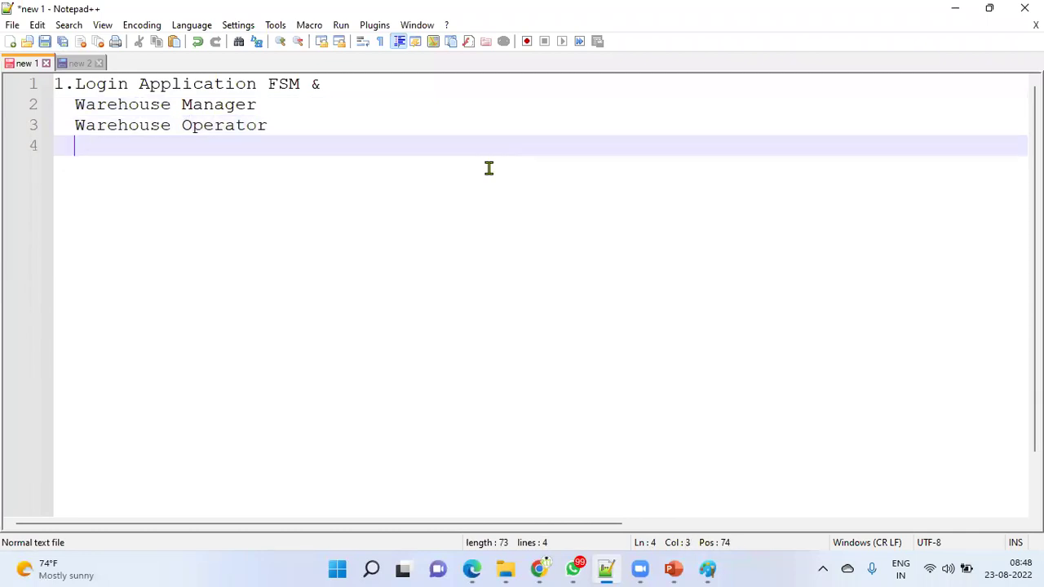
type("Inventory ")
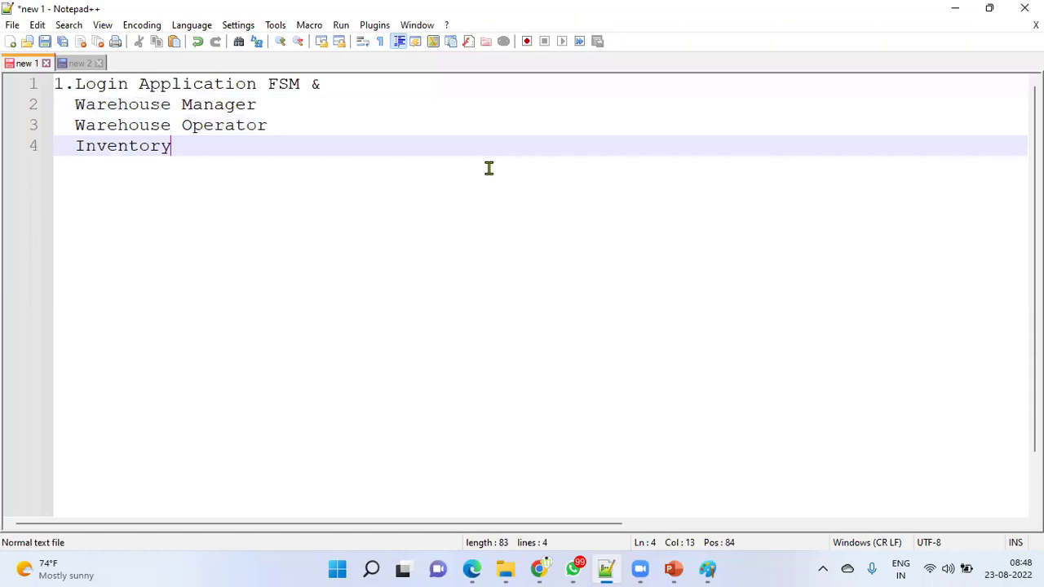
type("Manager")
key("Return")
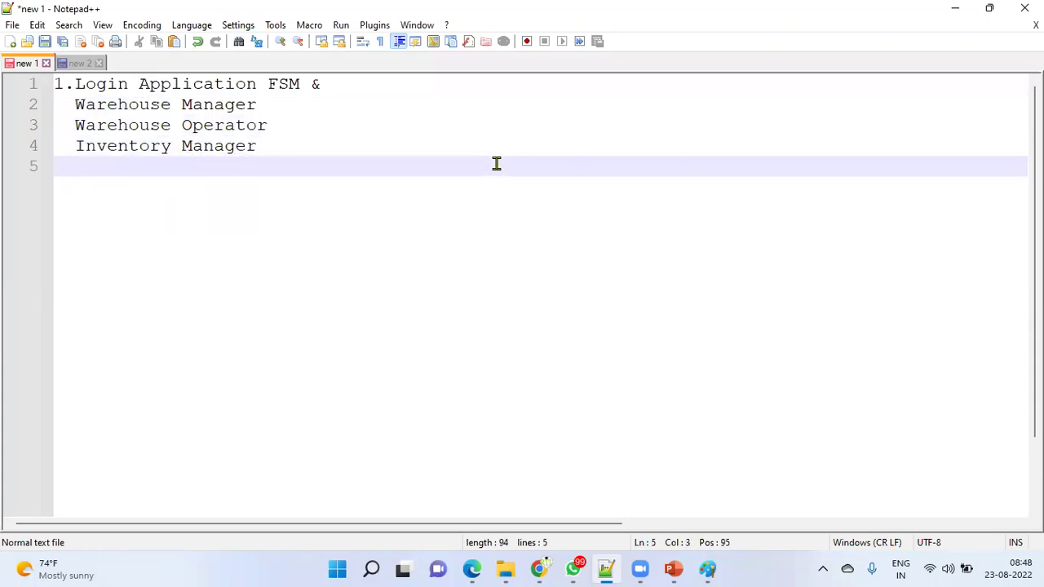
Step: Write '1.Business Unit : US1 Business Unit' on line 5 without indent
left_click(64, 166)
key("BackSpace")
type("1.Busines")
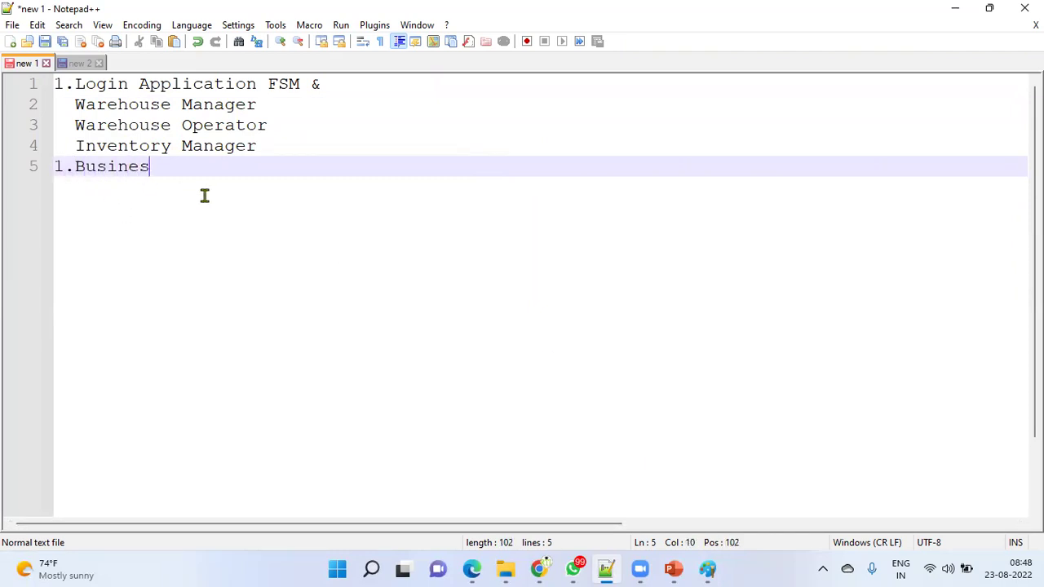
type("s Unit")
type(": US1 Busi")
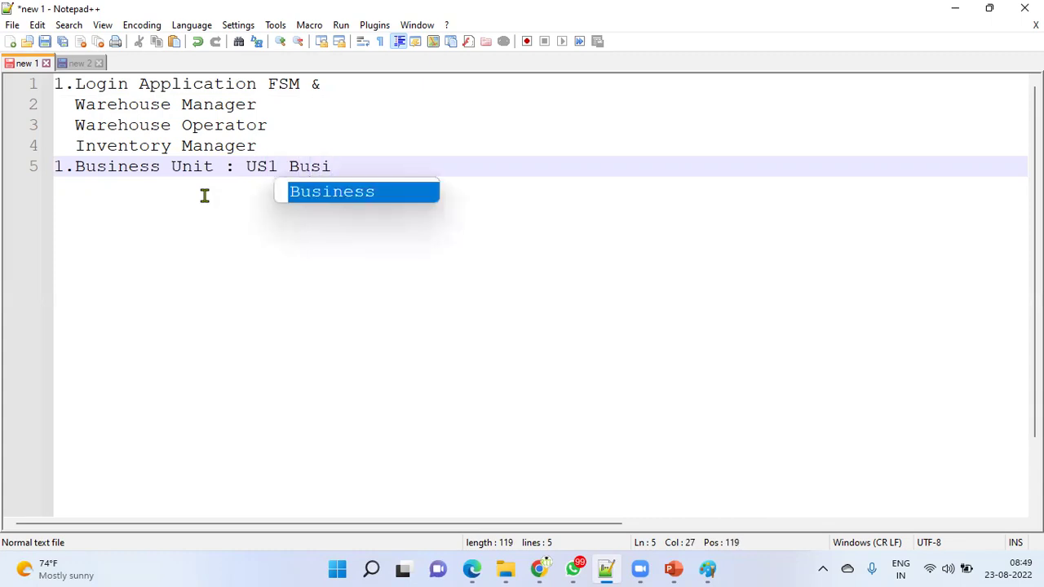
key("Return")
type("Unit")
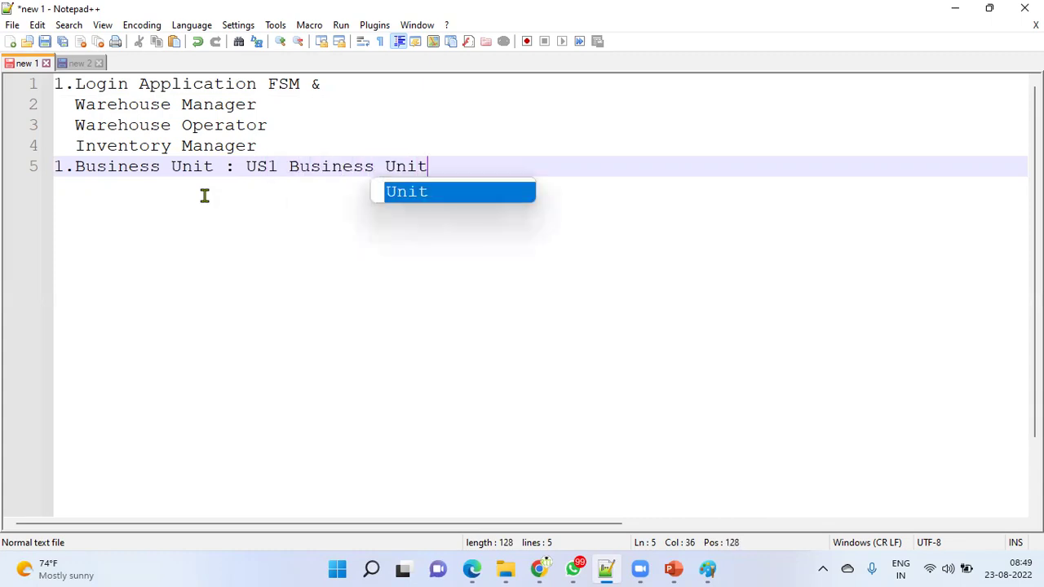
Step: Put 'US1 Business Unit' two lines below, select it, and return to Oracle Fusion
left_click(246, 167)
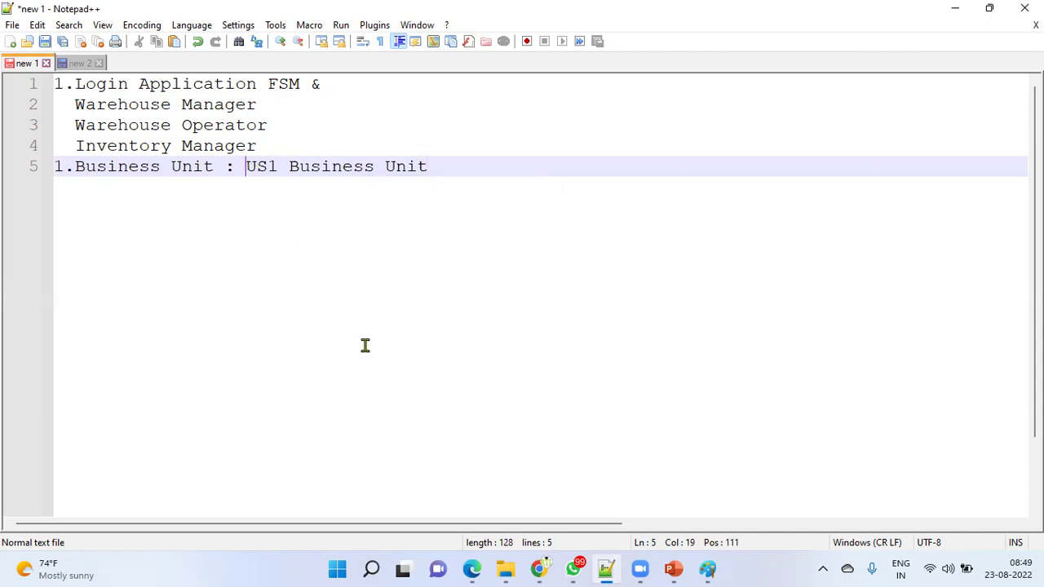
key("Return")
key("Return")
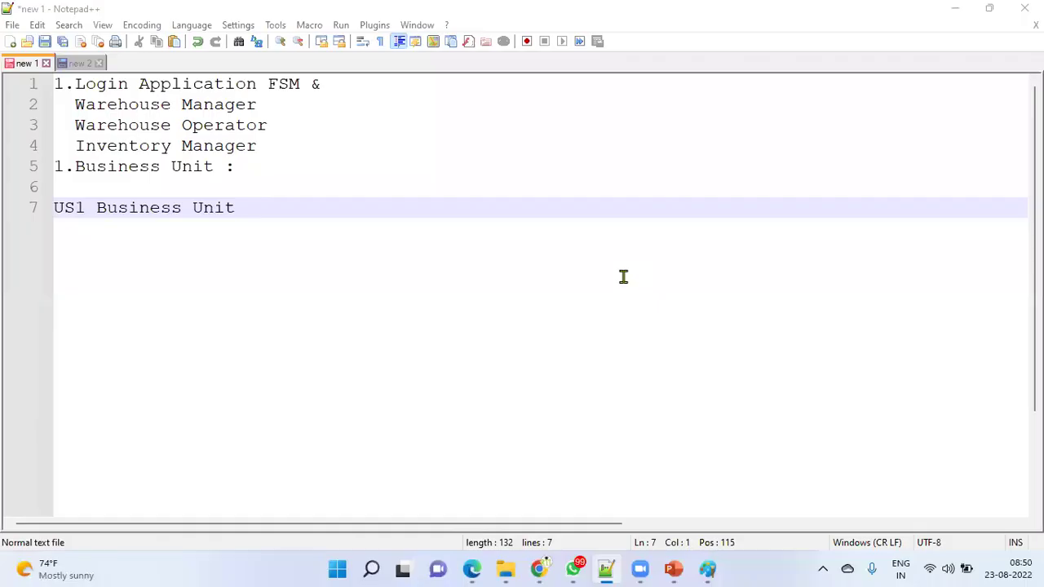
left_click_drag(240, 206, 58, 211)
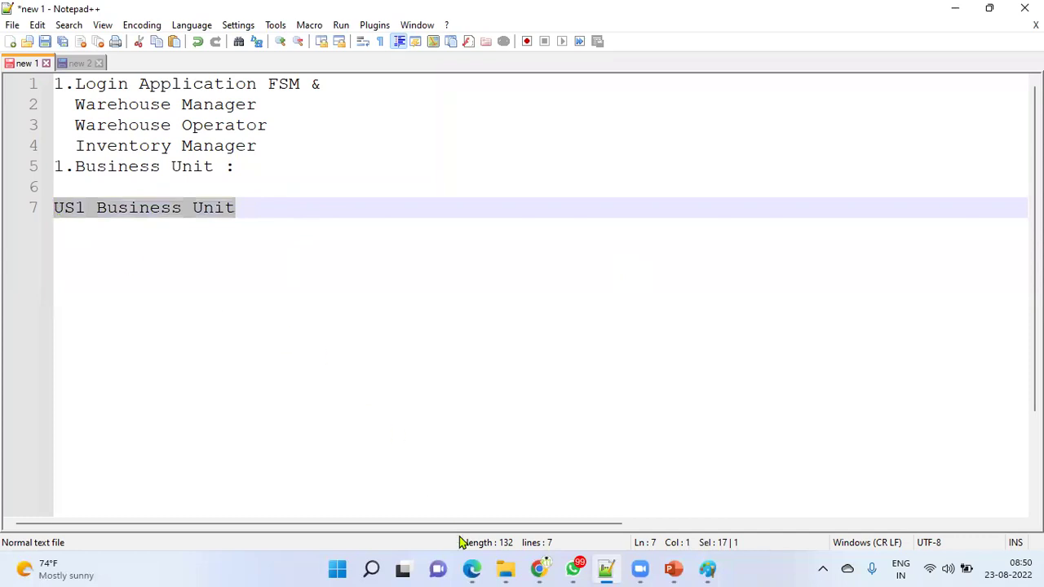
left_click(471, 569)
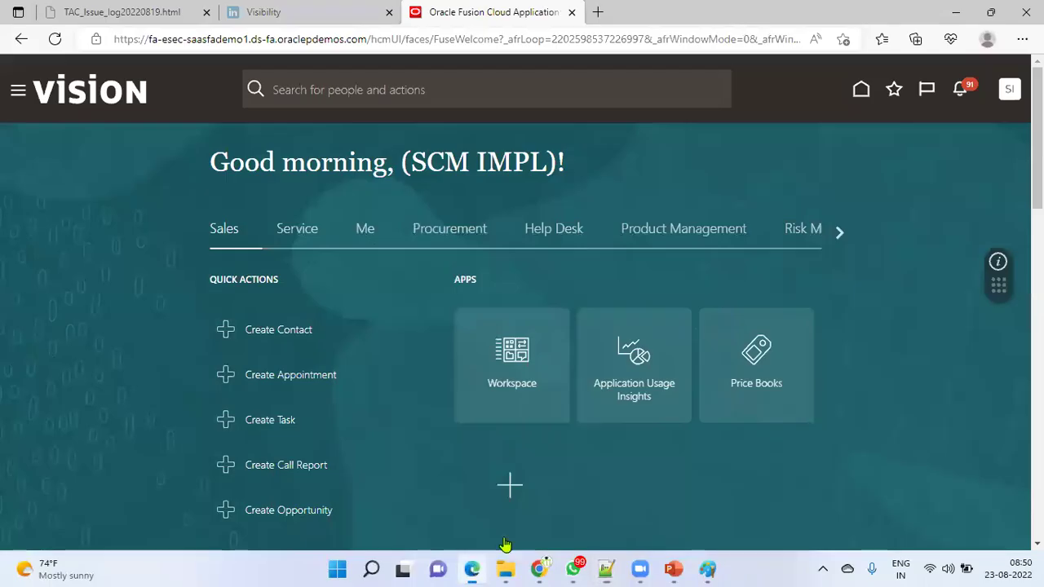
Step: Maximize the browser and go to Setup and Maintenance
left_click(1022, 38)
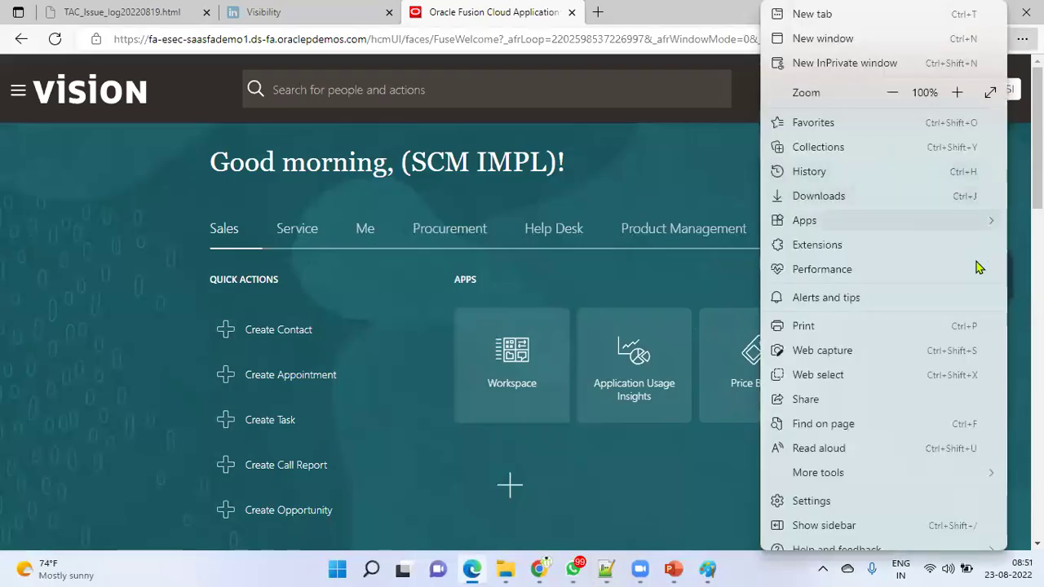
left_click(990, 92)
left_click(1007, 36)
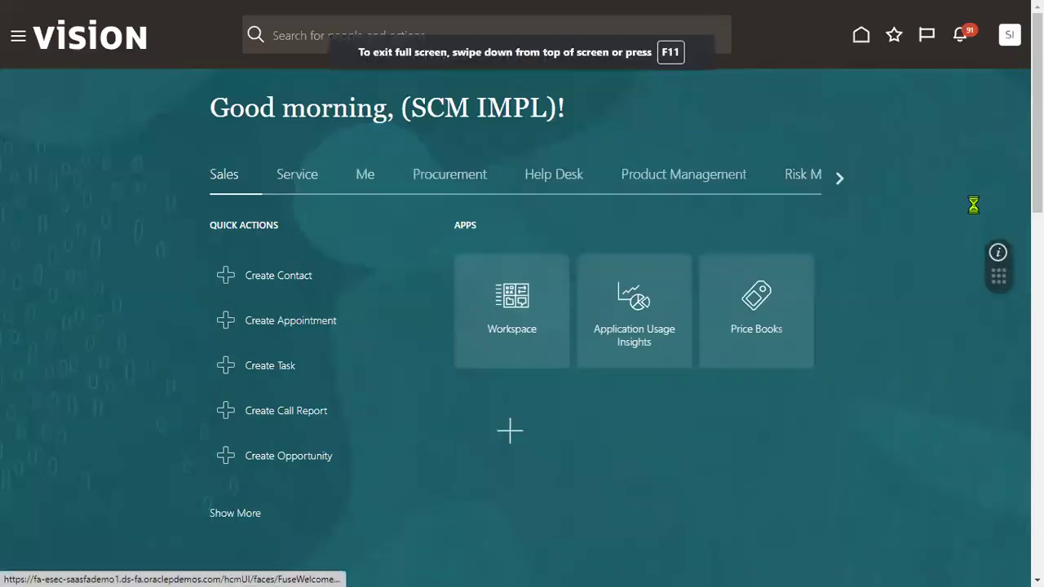
left_click(773, 267)
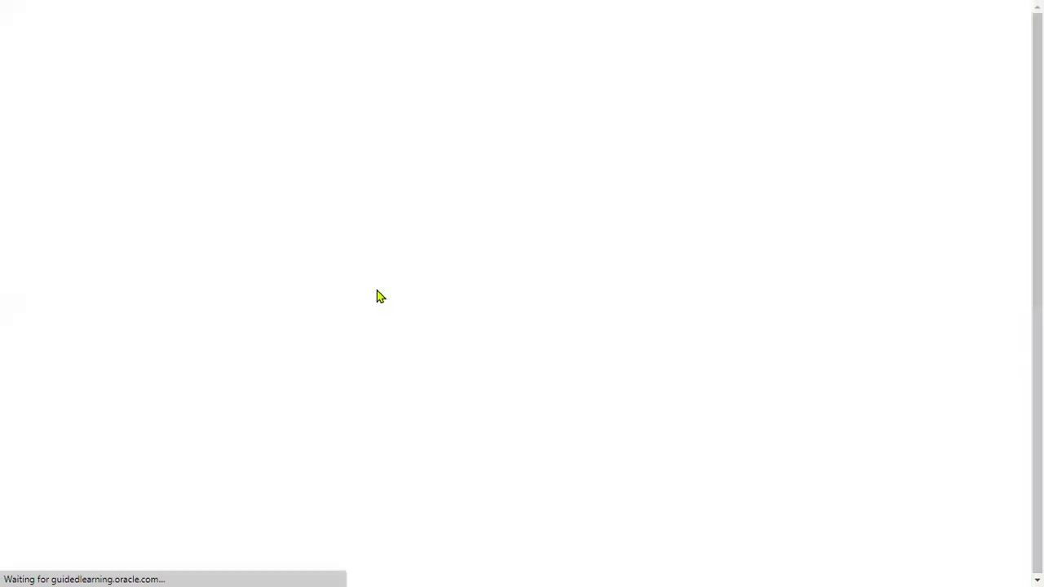
Step: Switch the setup offering to Procurement and open its Procurement Foundation area
left_click(261, 57)
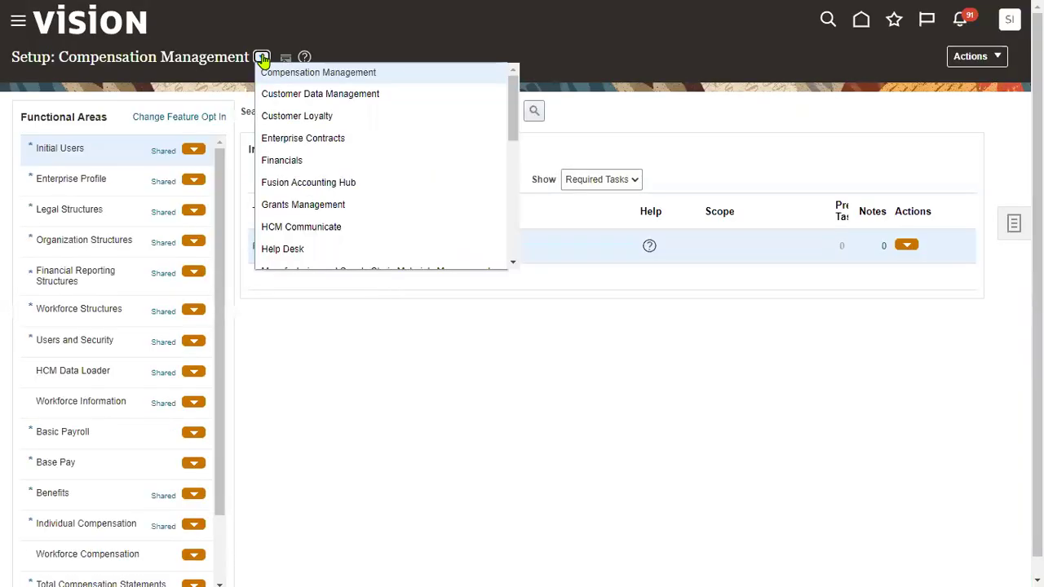
scroll(400, 217, "down", 1)
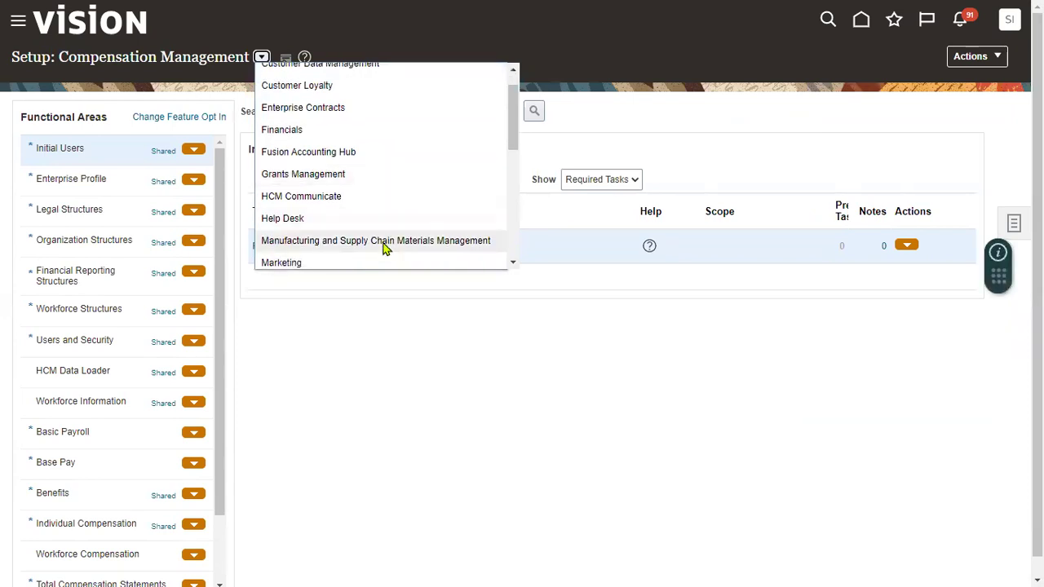
left_click(383, 242)
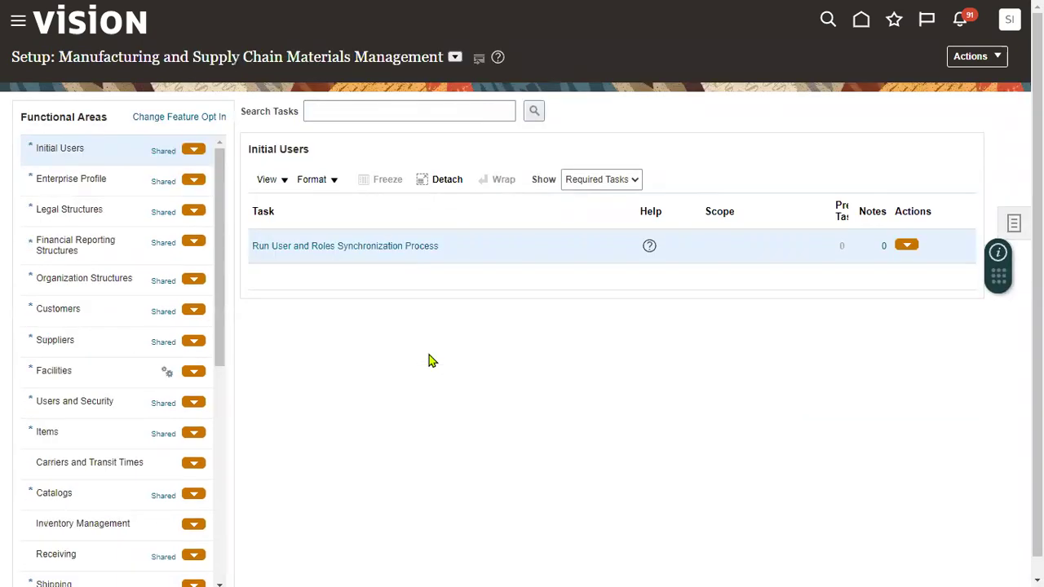
left_click(346, 112)
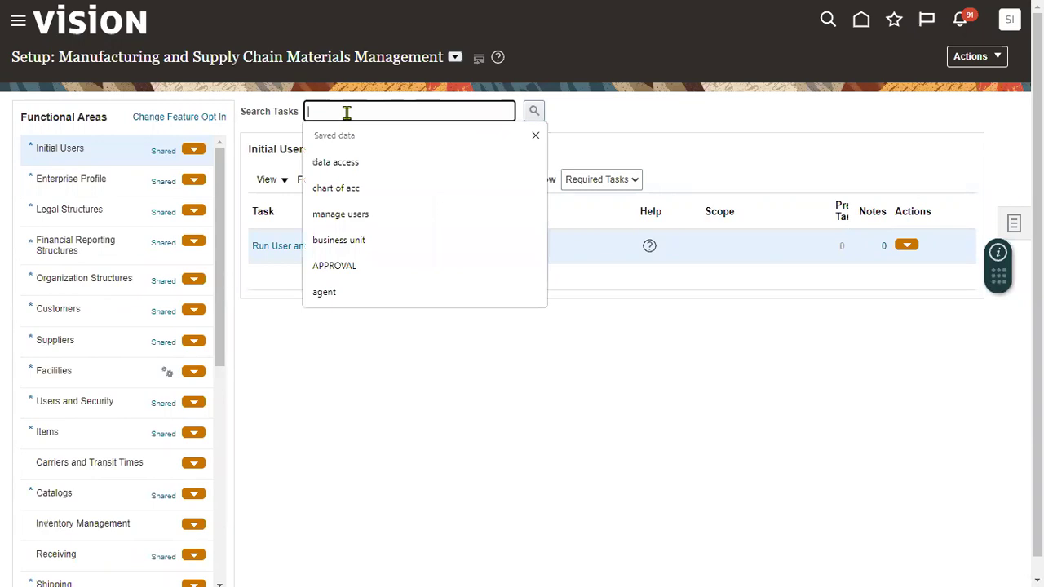
left_click(454, 57)
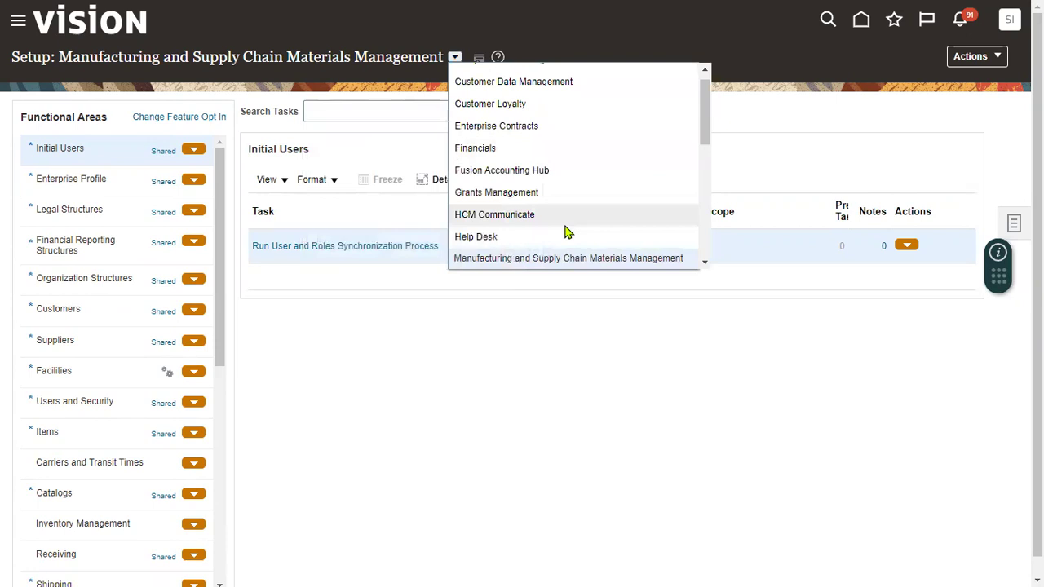
left_click_drag(706, 138, 706, 163)
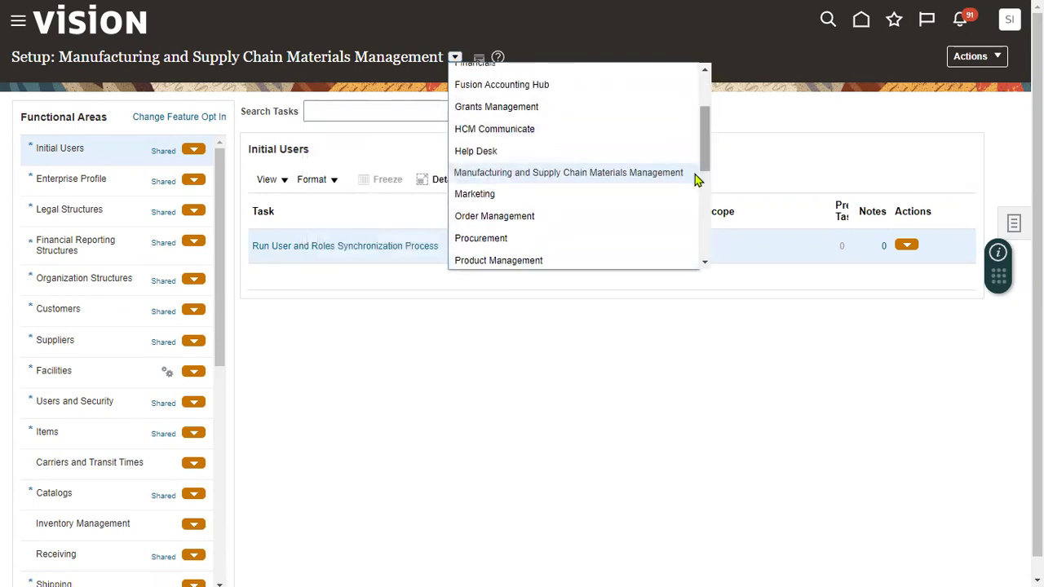
left_click(559, 240)
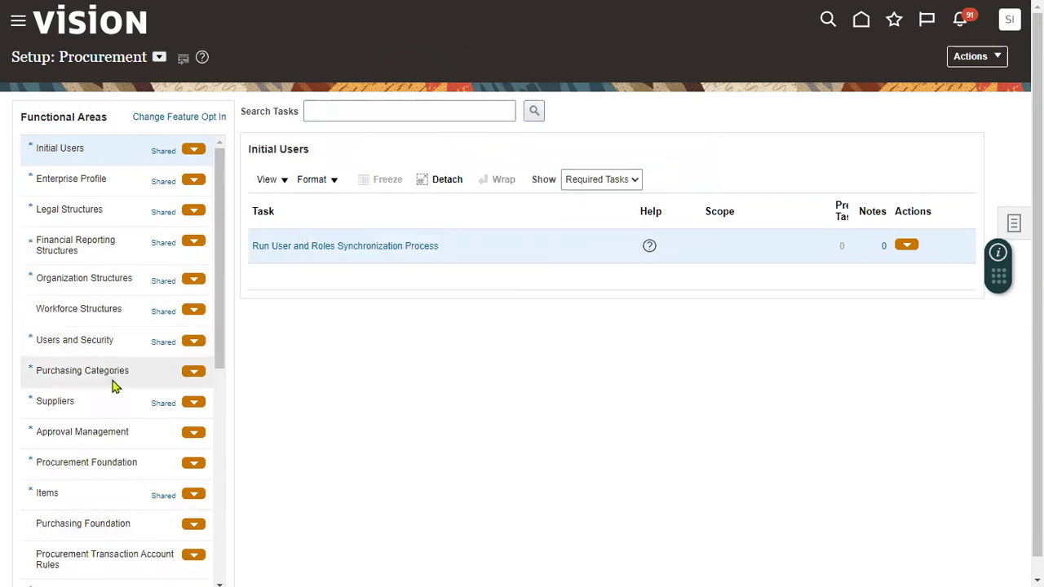
left_click(127, 469)
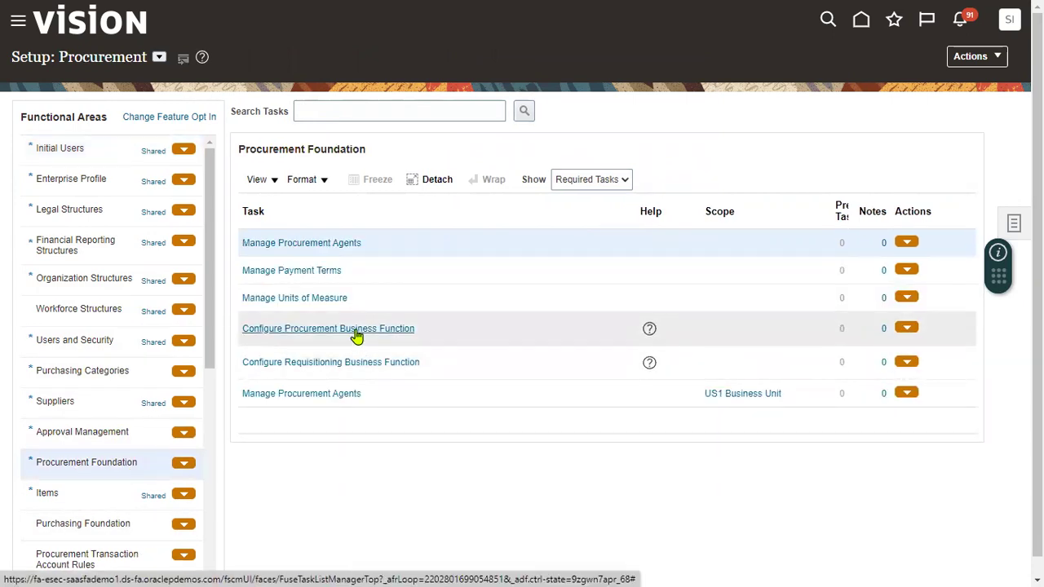
Step: Configure the US1 Business Unit procurement business function with Seattle inventory organization and save
left_click(357, 330)
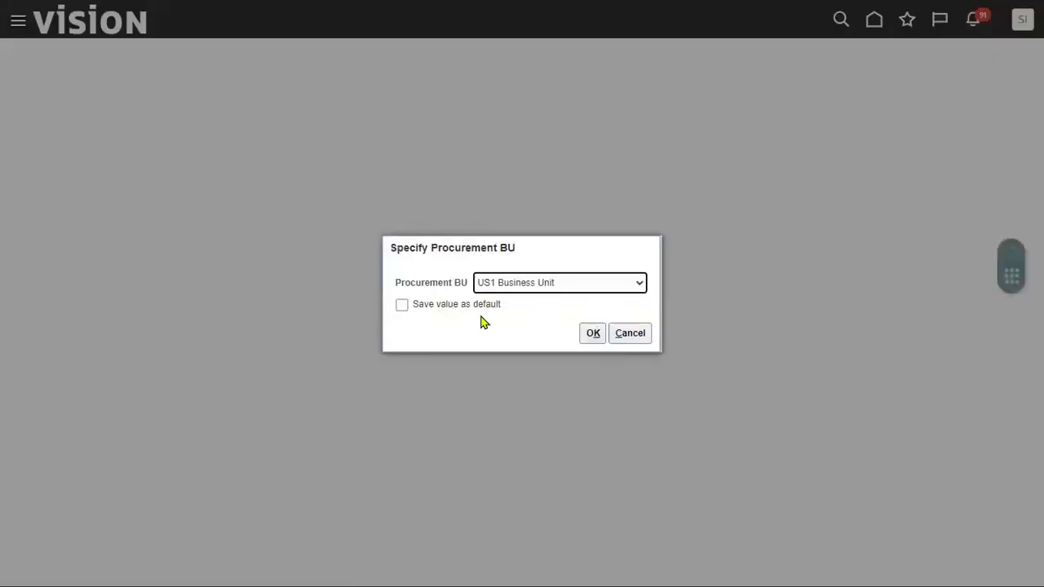
left_click(481, 305)
left_click(593, 334)
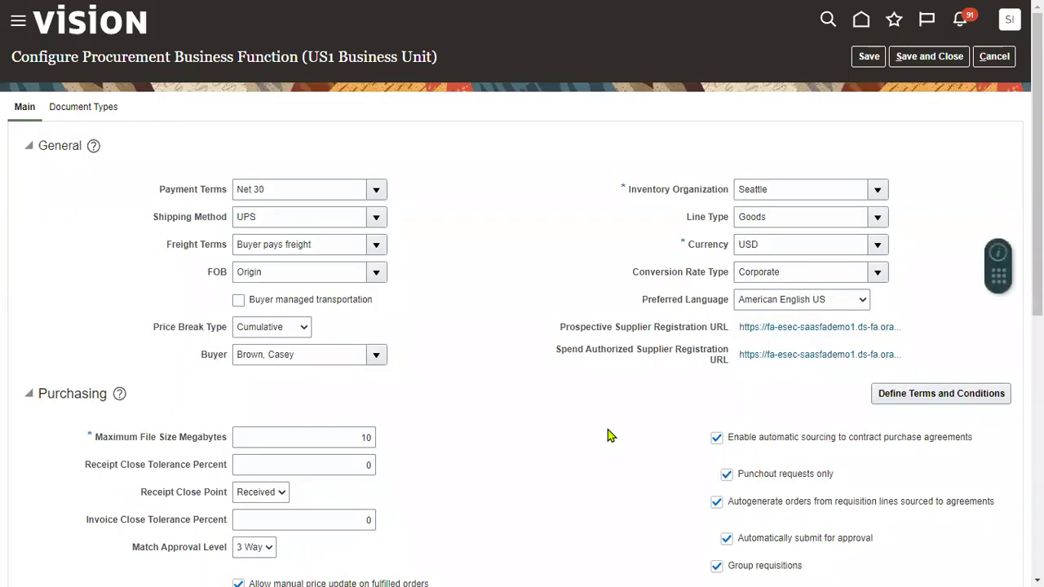
left_click_drag(629, 190, 732, 192)
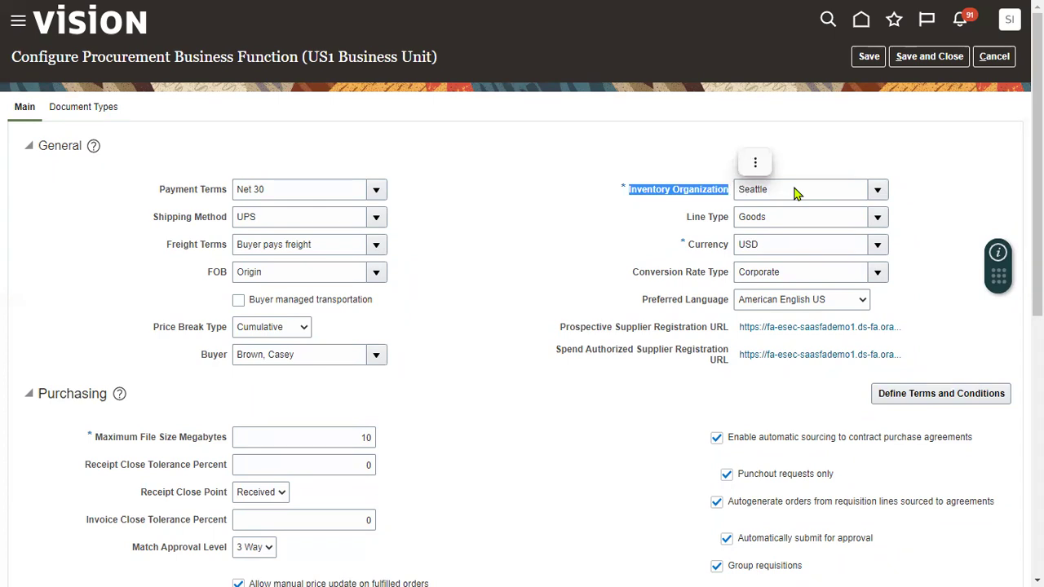
left_click(877, 189)
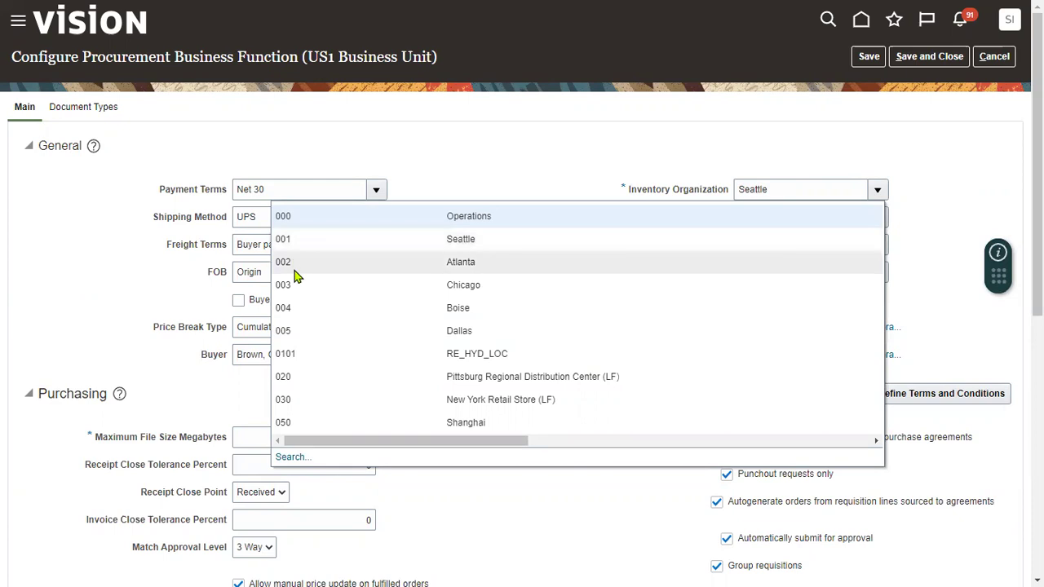
left_click(476, 140)
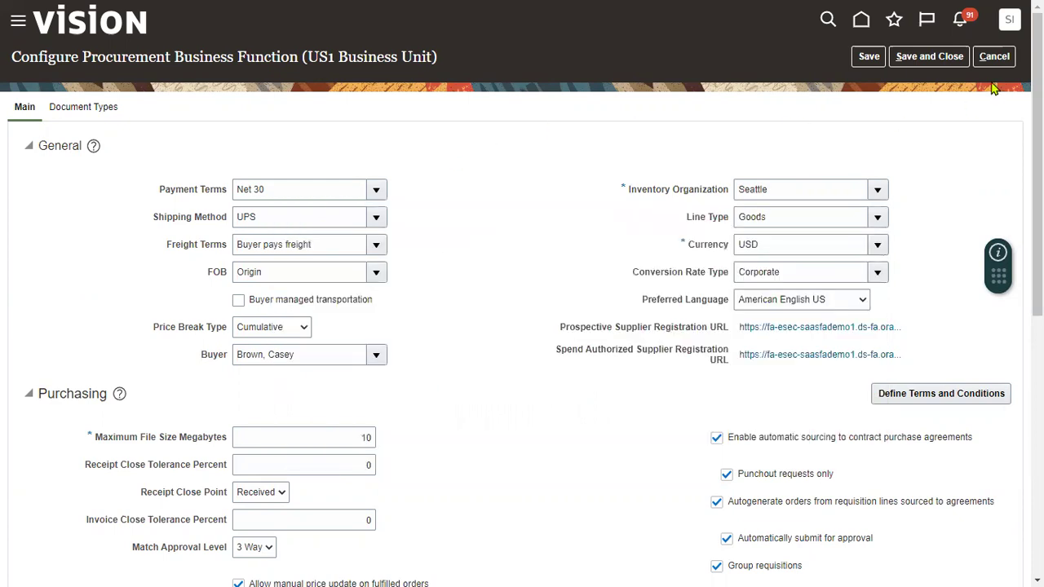
left_click(946, 56)
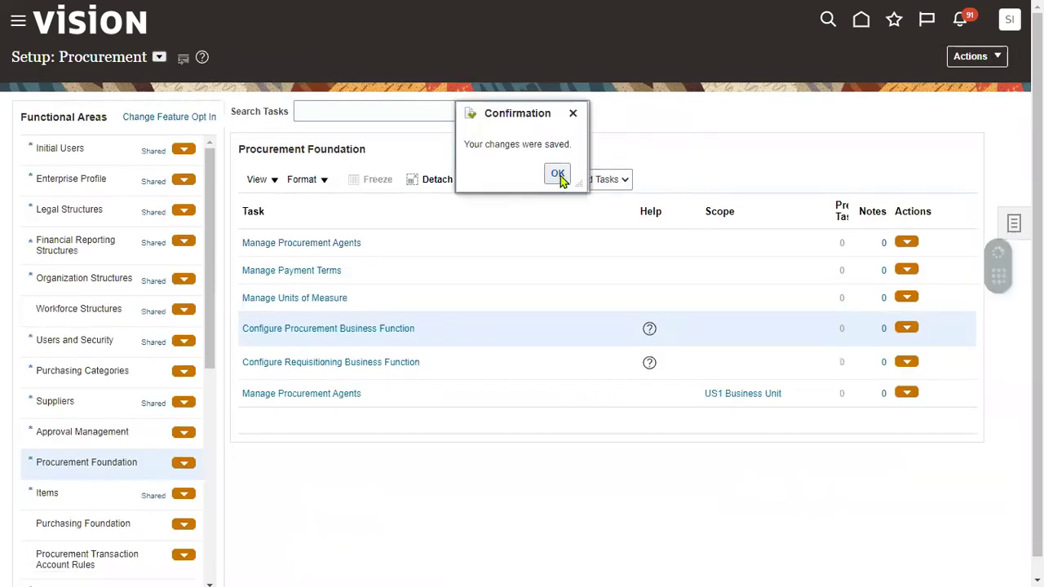
Step: Dismiss the save confirmation and go to Product Management's Product Information Management
left_click(557, 173)
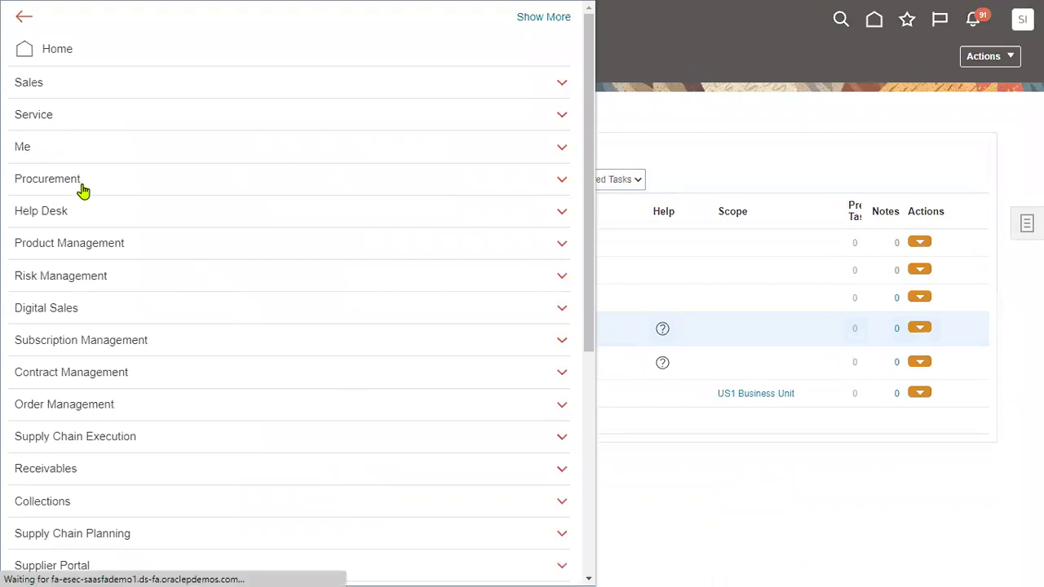
left_click(92, 255)
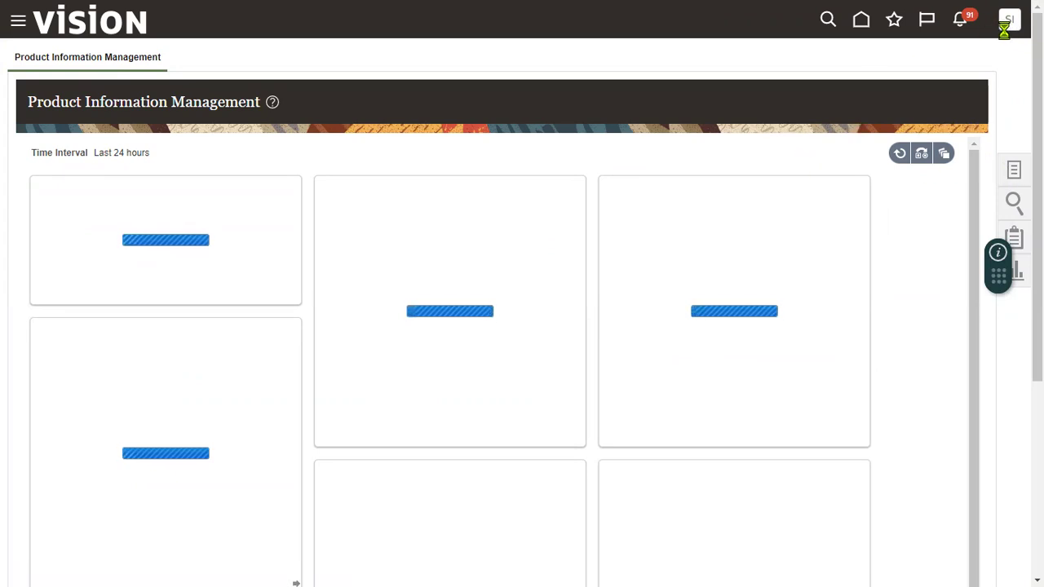
Step: Start a new item in organization 000 without the FG - Design Items template
left_click(934, 73)
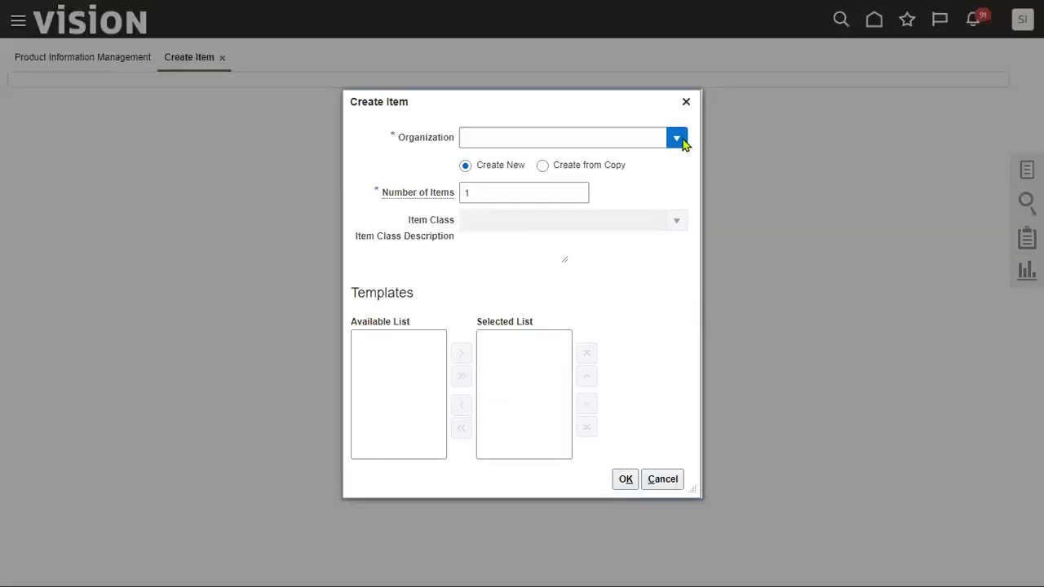
left_click(681, 140)
left_click(657, 164)
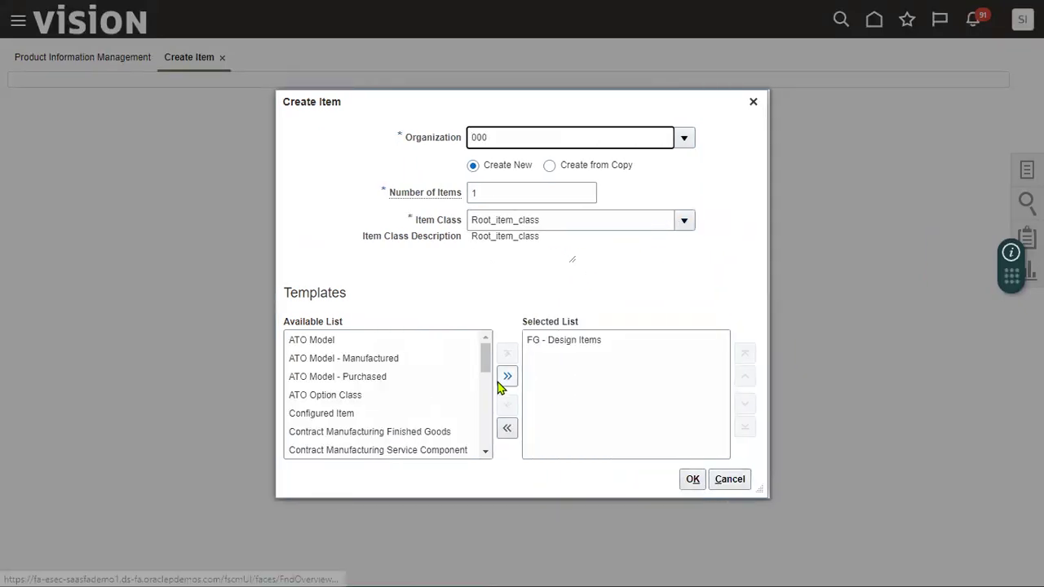
left_click(582, 341)
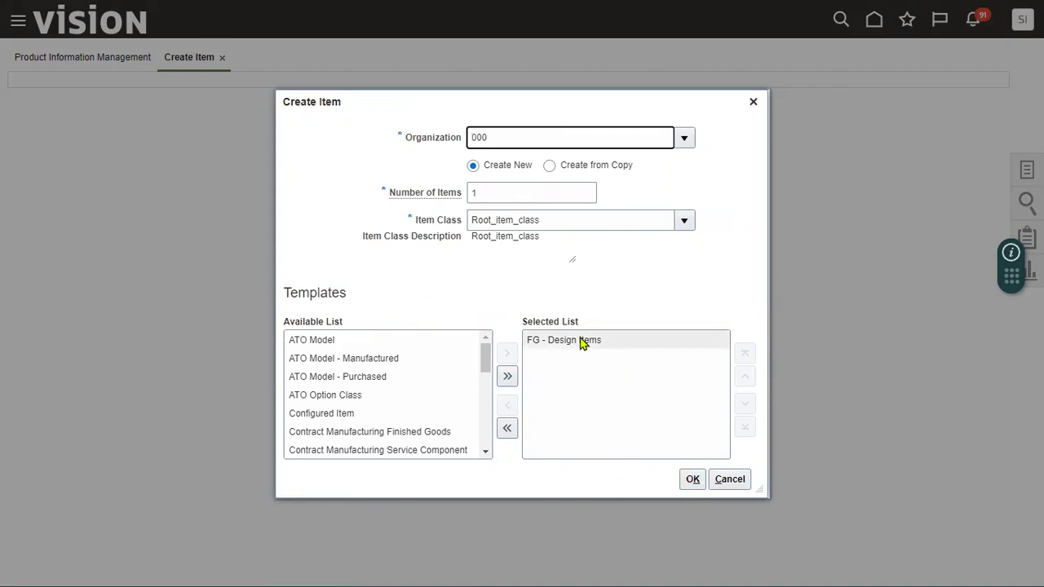
left_click(507, 405)
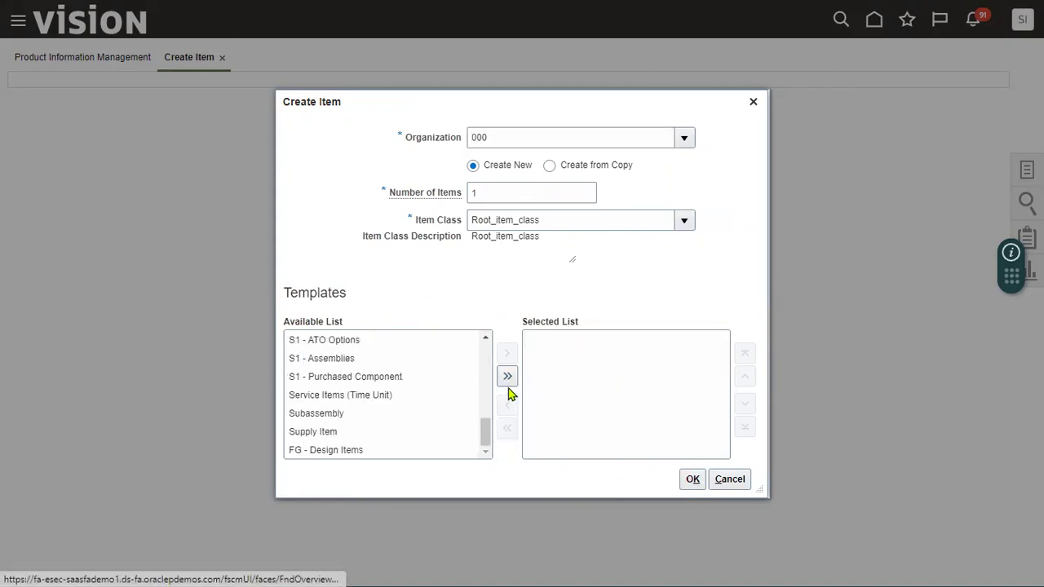
left_click(693, 479)
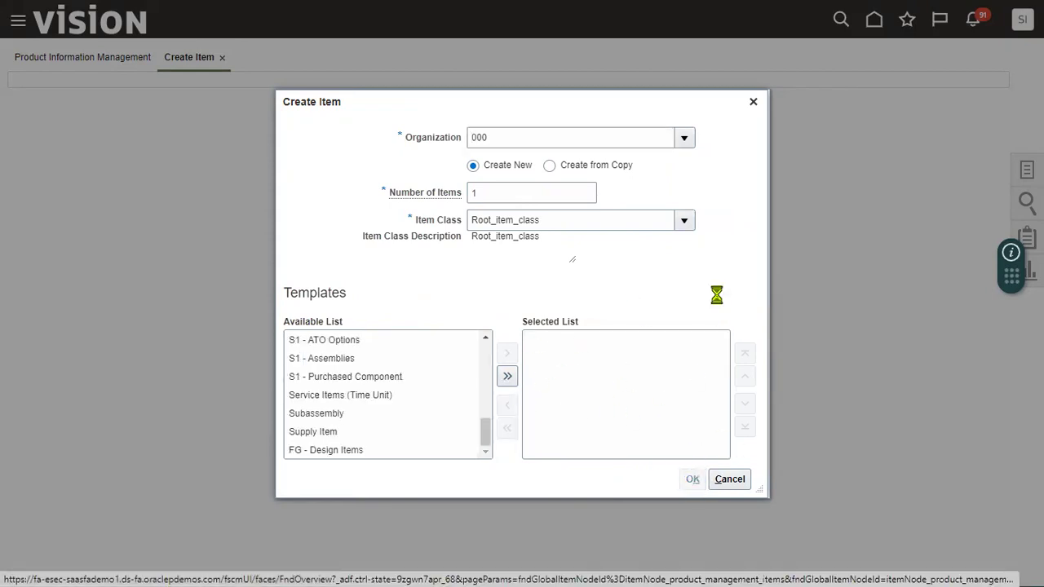
left_click(745, 331)
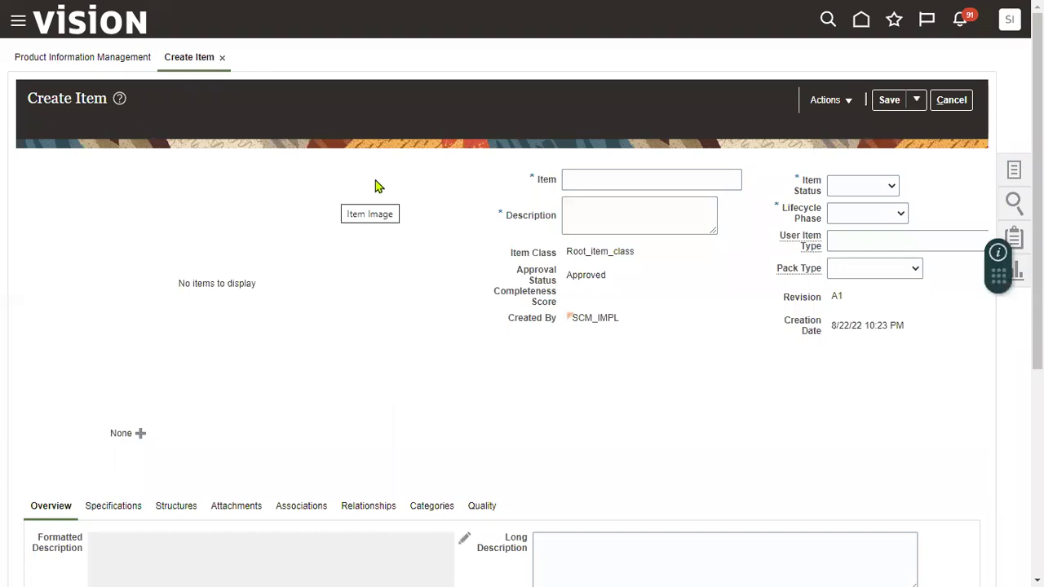
Step: Name the item VOLVO_PO_ITEM, reuse it as description, and set status and lifecycle Active
left_click(614, 178)
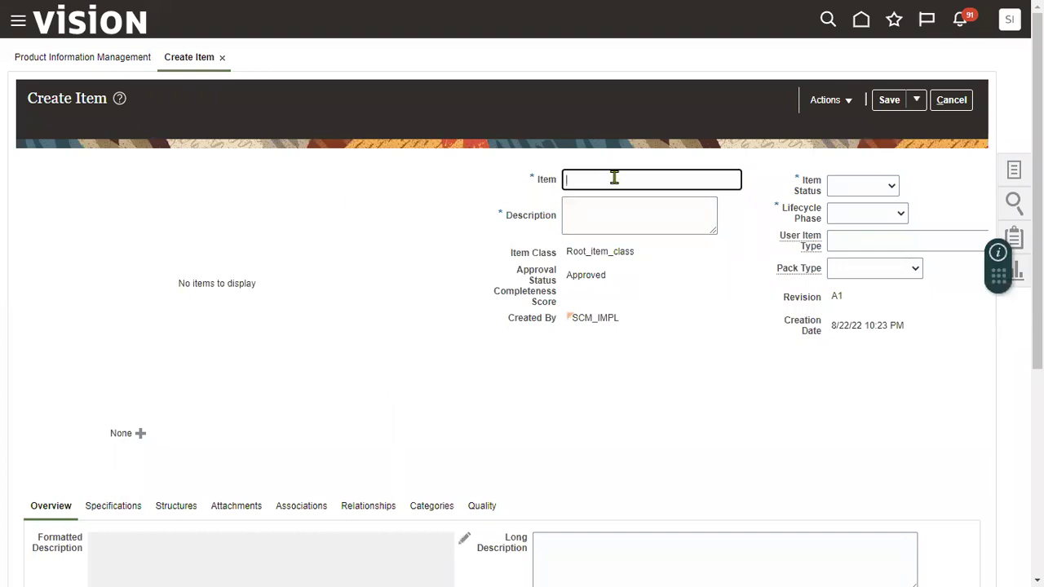
type("VOLVO_PO_ITEM")
key("ctrl+a")
key("ctrl+c")
left_click(636, 230)
key("ctrl+v")
left_click(853, 189)
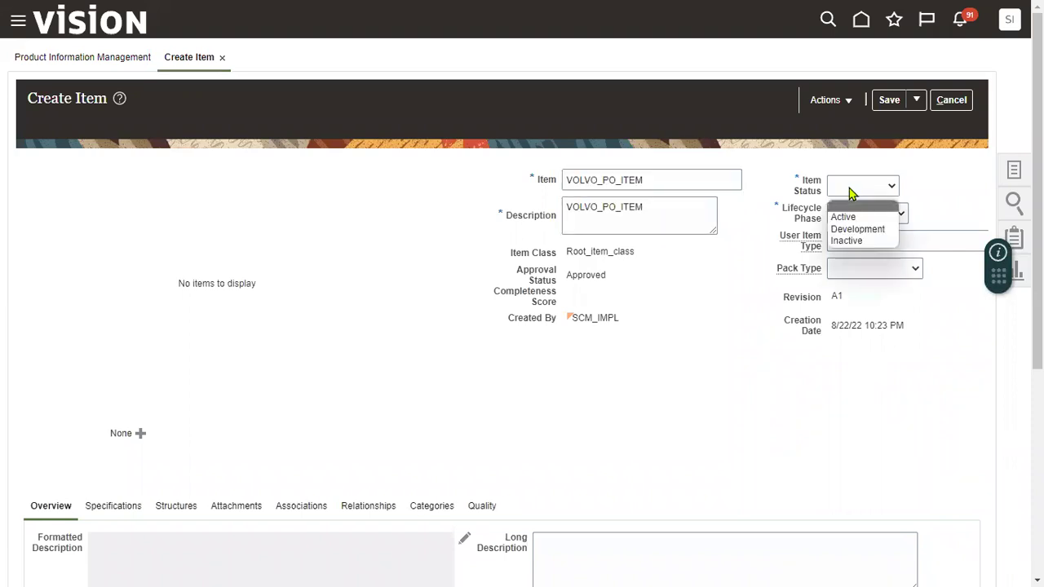
left_click(851, 217)
left_click(867, 214)
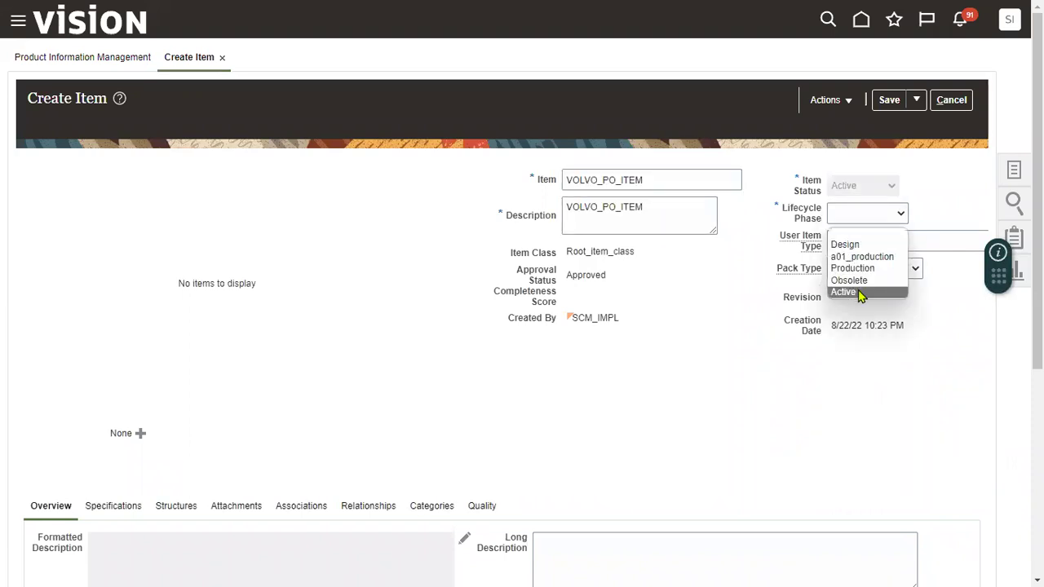
left_click(860, 293)
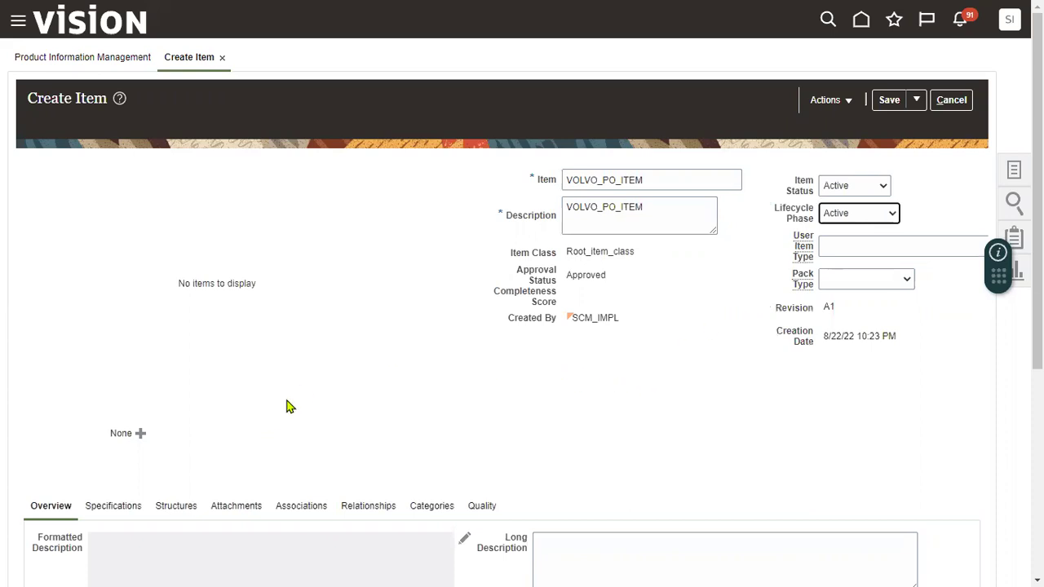
scroll(288, 405, "down", 4)
Step: Set the item's primary unit of measure to Ea and view its specifications
left_click(357, 344)
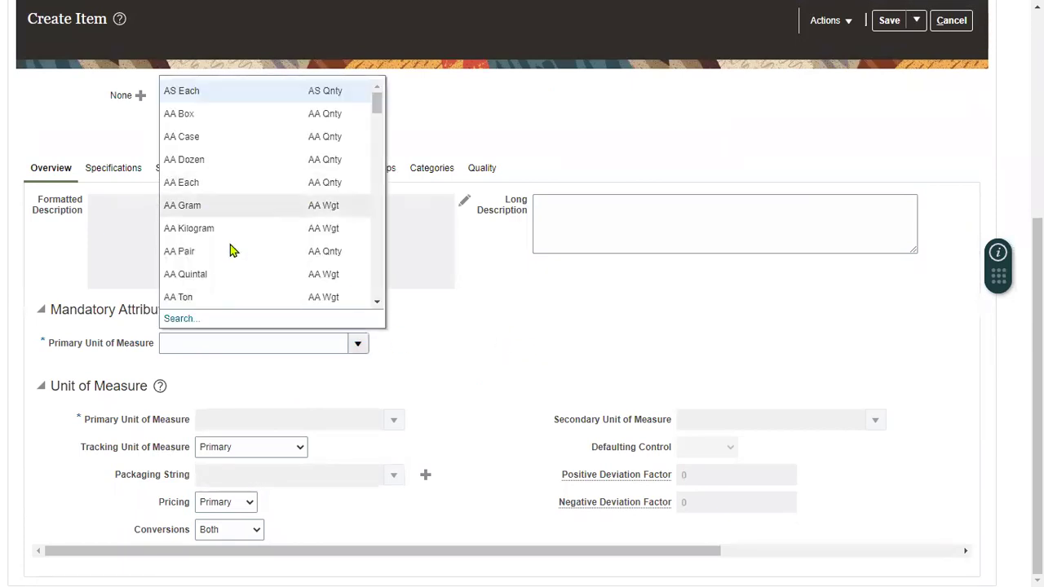
left_click(229, 342)
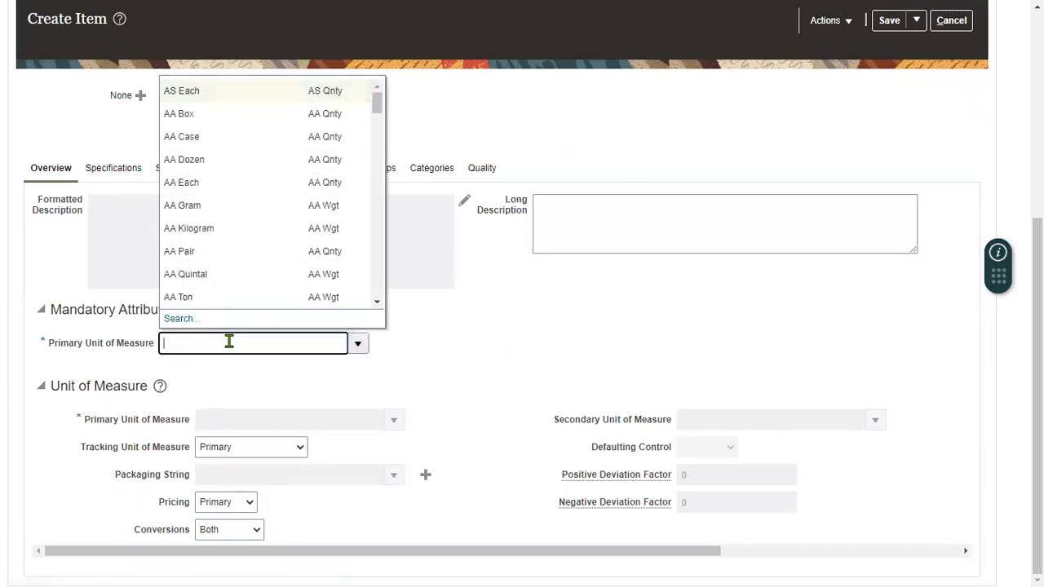
type("Ea")
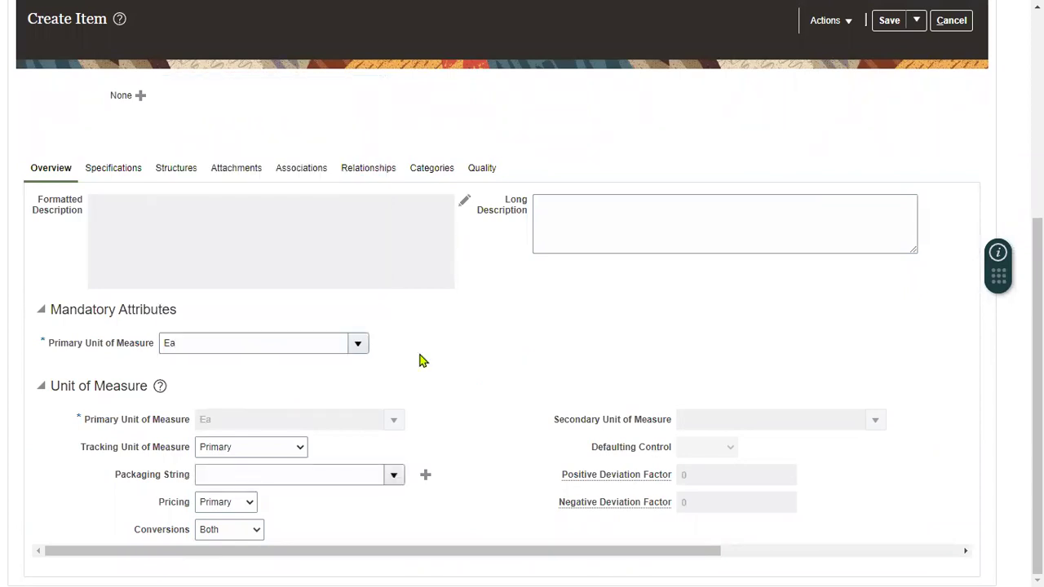
left_click(130, 171)
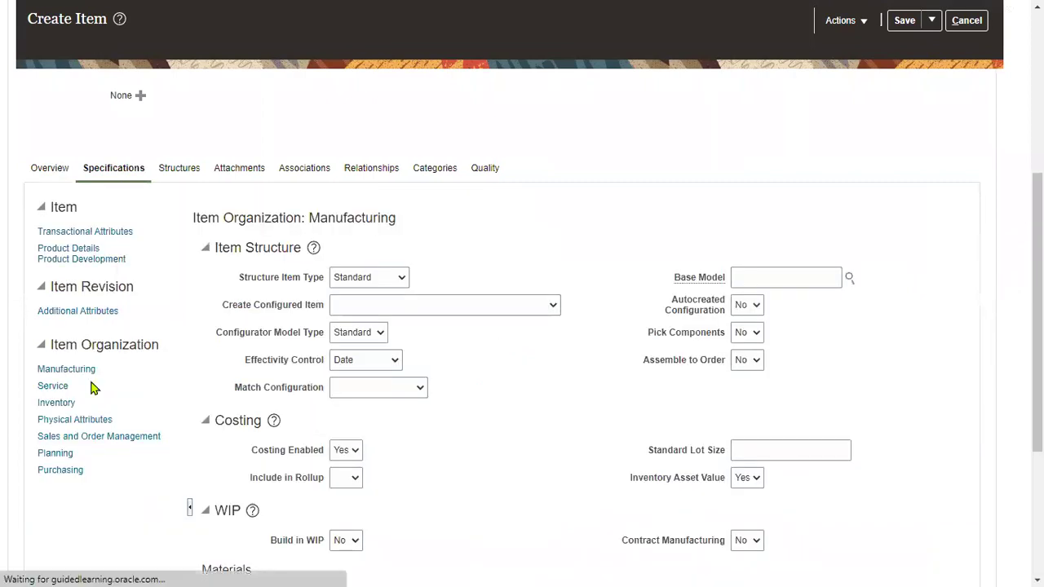
Step: Make VOLVO_PO_ITEM an inventory item, then switch to its Purchasing attributes
left_click(73, 405)
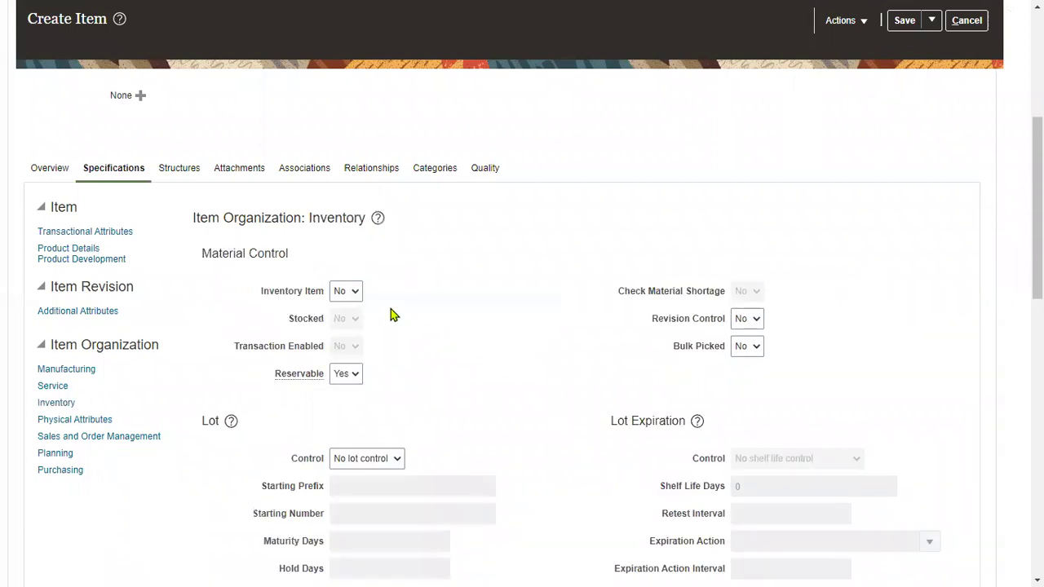
left_click(353, 291)
left_click(348, 322)
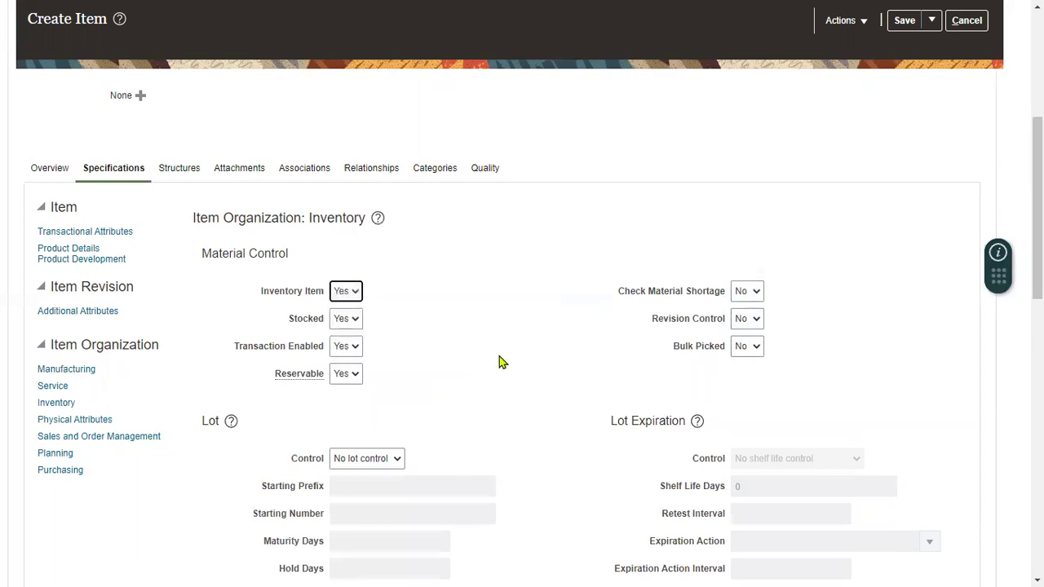
left_click(58, 472)
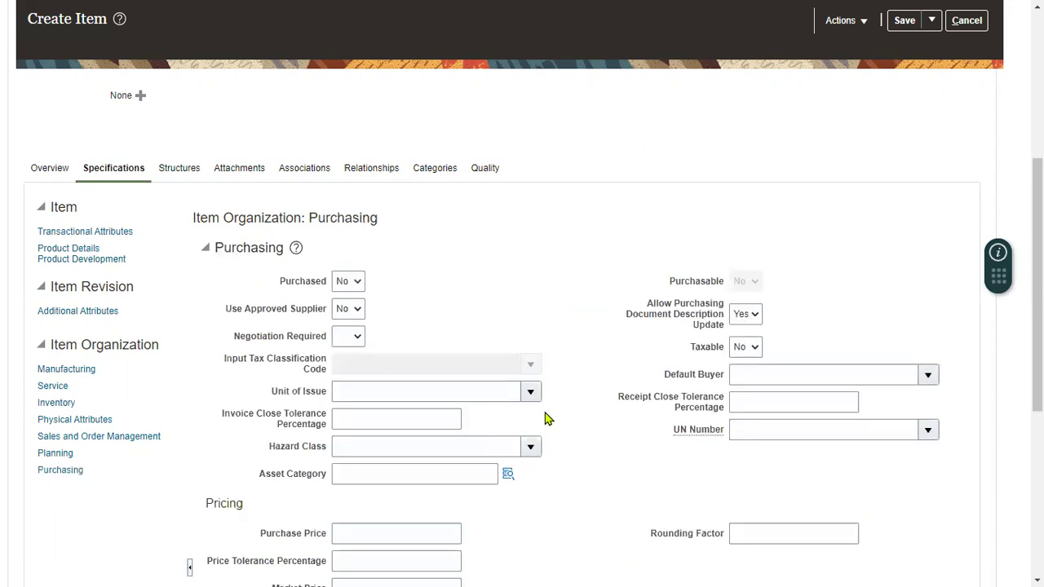
Step: Set Purchased to Yes, keep Use Approved Supplier at No, and enter purchase price 23
left_click(351, 308)
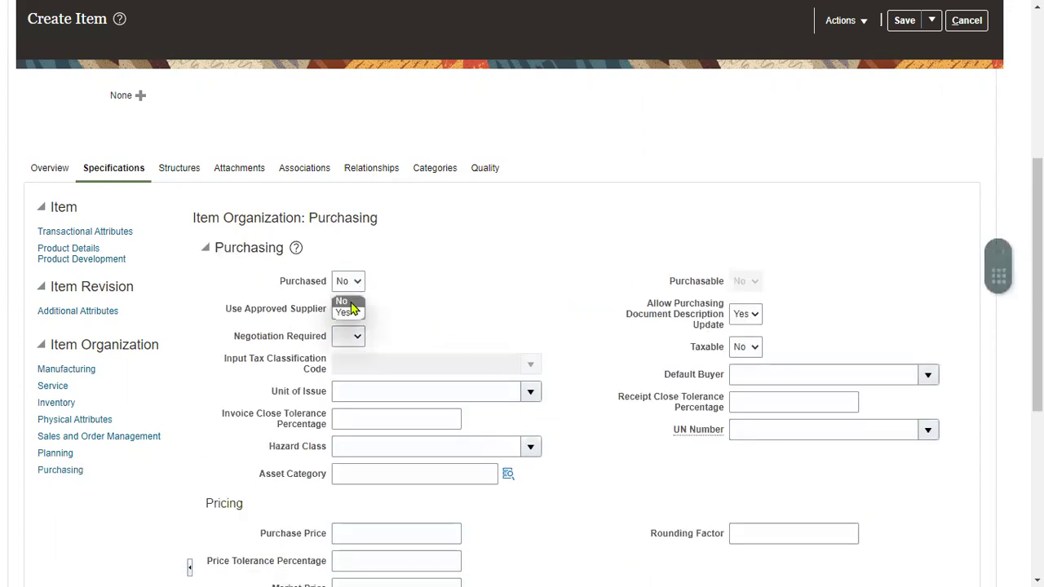
left_click(346, 312)
left_click(479, 306)
left_click_drag(243, 315, 330, 315)
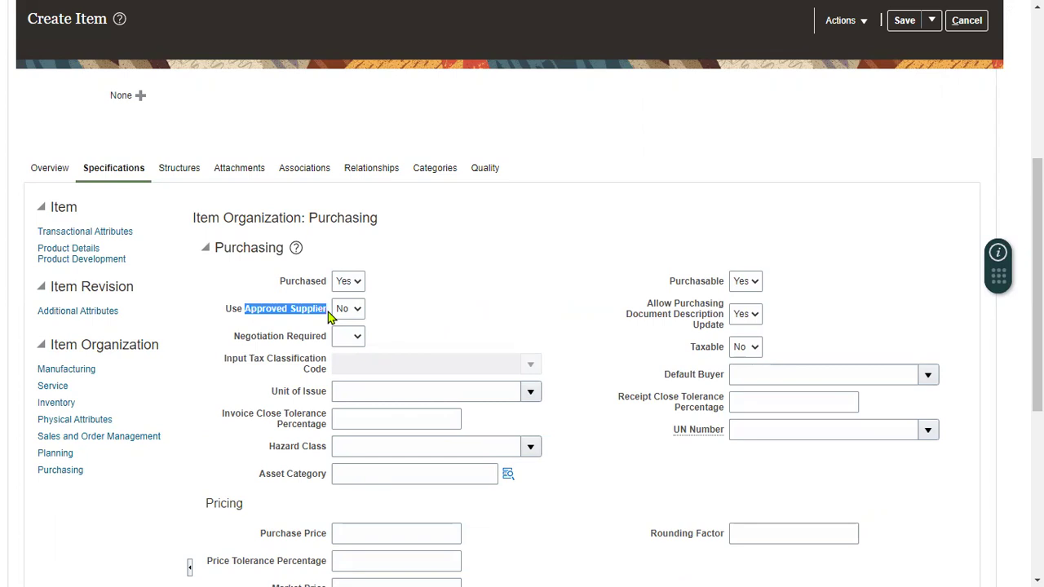
left_click(351, 310)
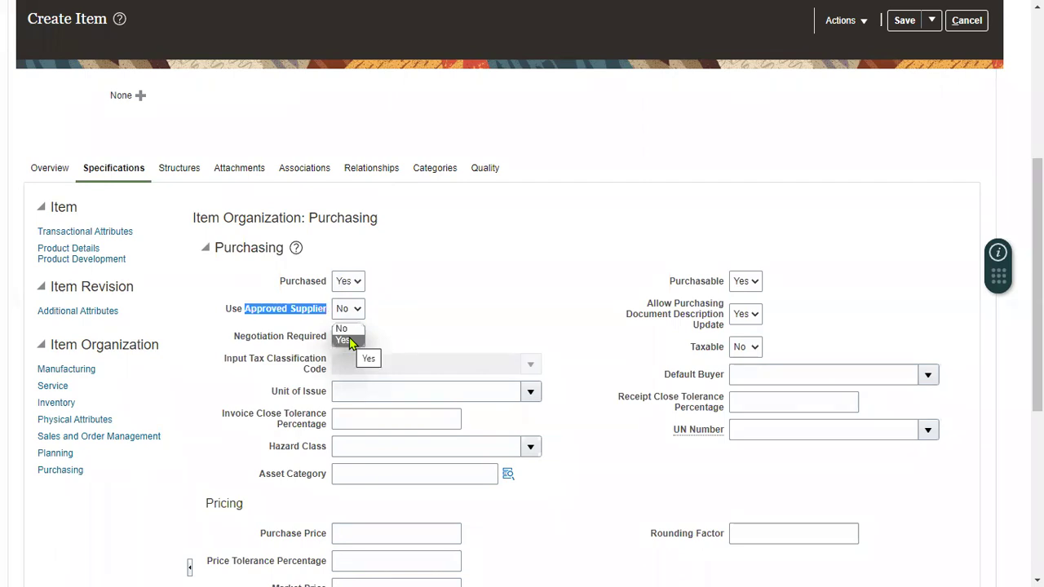
left_click(481, 321)
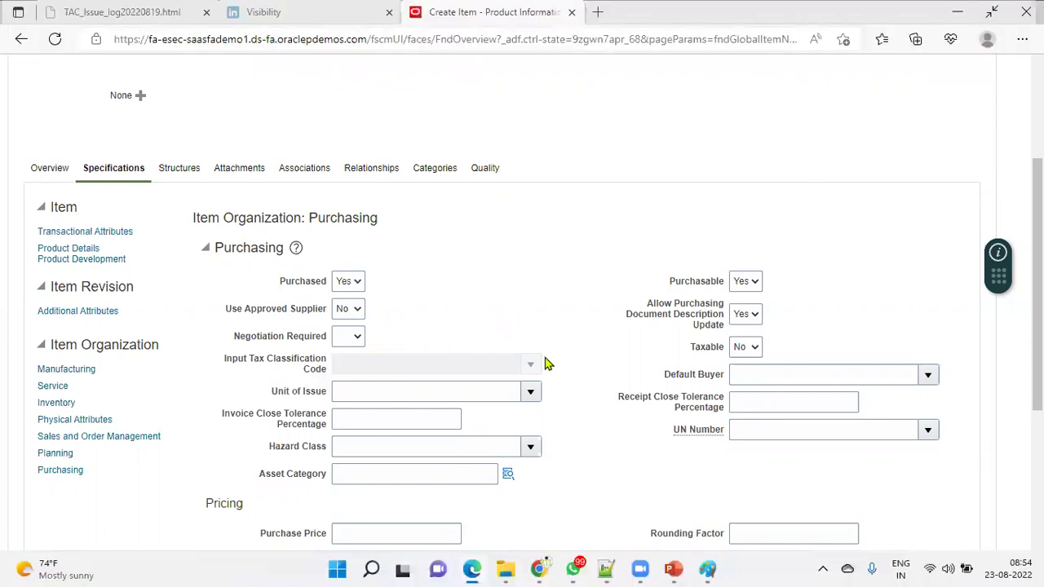
left_click(433, 357)
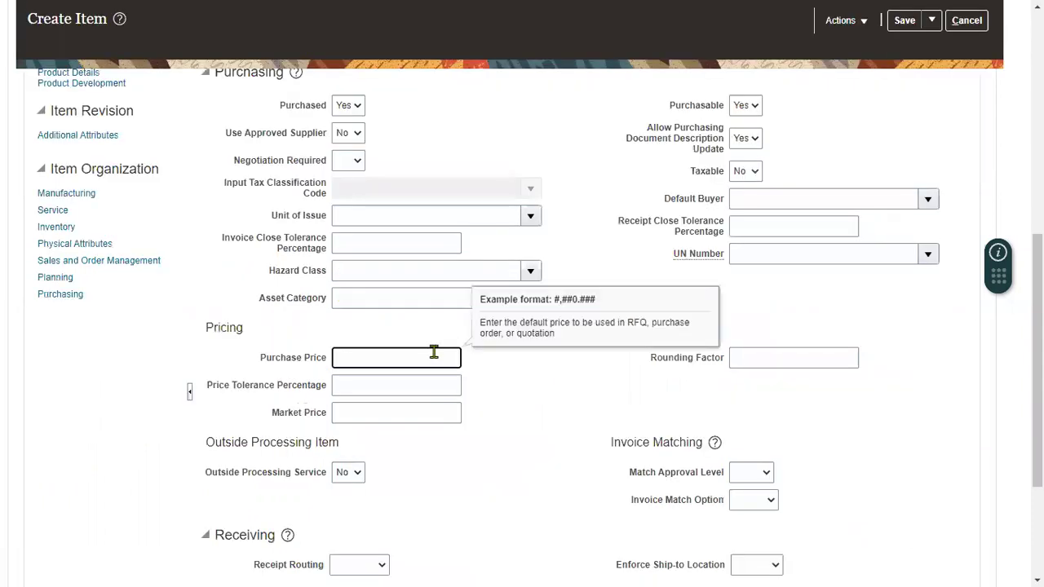
type("23")
left_click(534, 402)
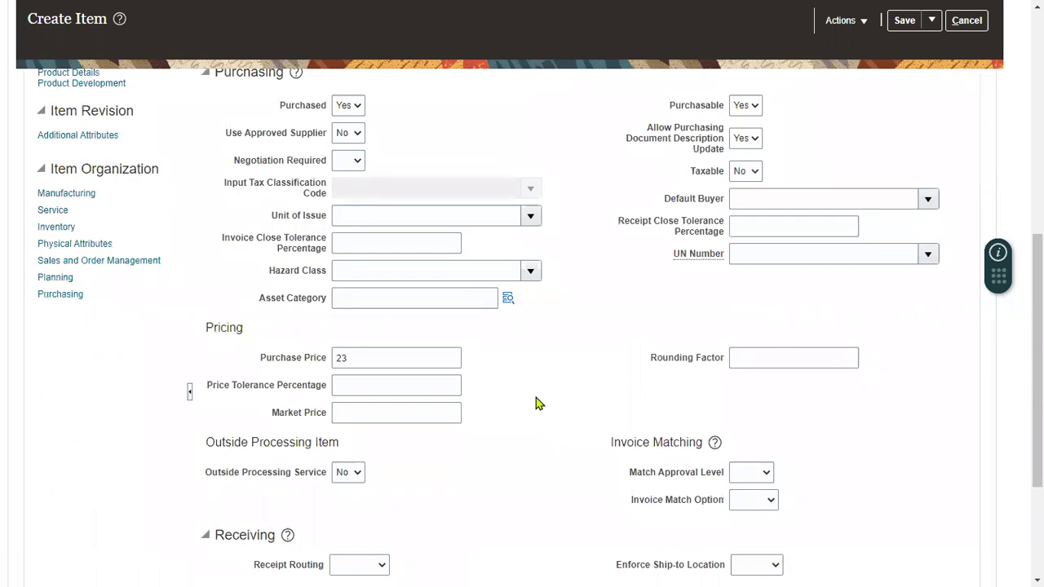
scroll(536, 398, "down", 2)
scroll(536, 403, "up", 7)
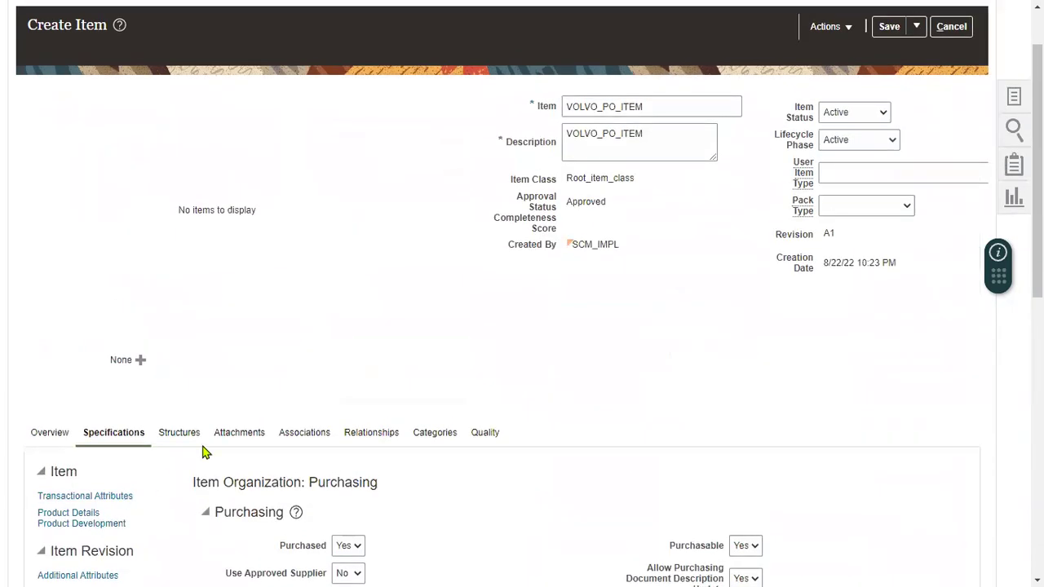
scroll(215, 443, "down", 4)
Step: Set Customer Ordered to Yes for VOLVO_PO_ITEM under Sales and Order Management, then save
left_click(89, 349)
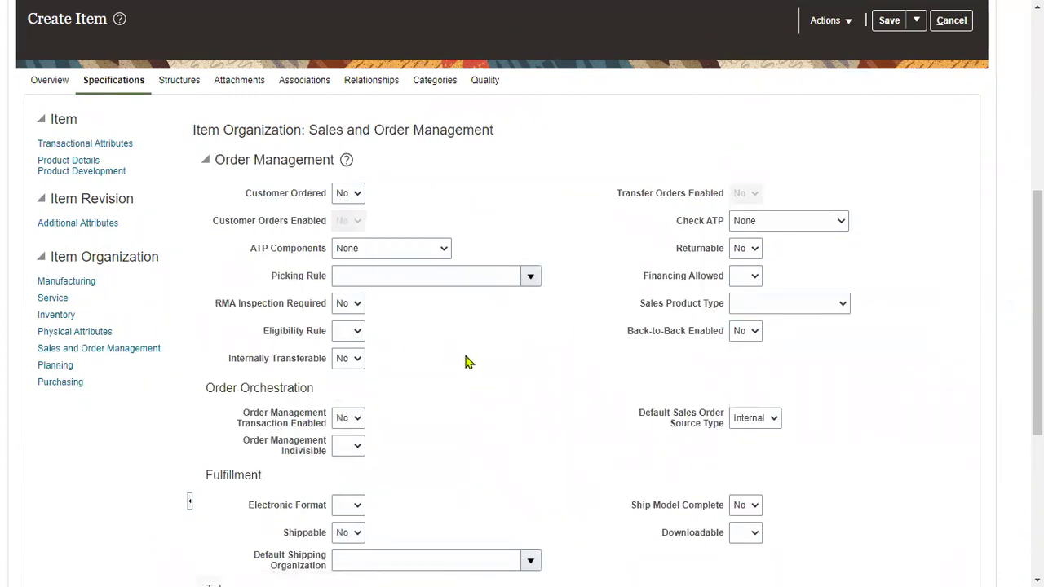
left_click(346, 193)
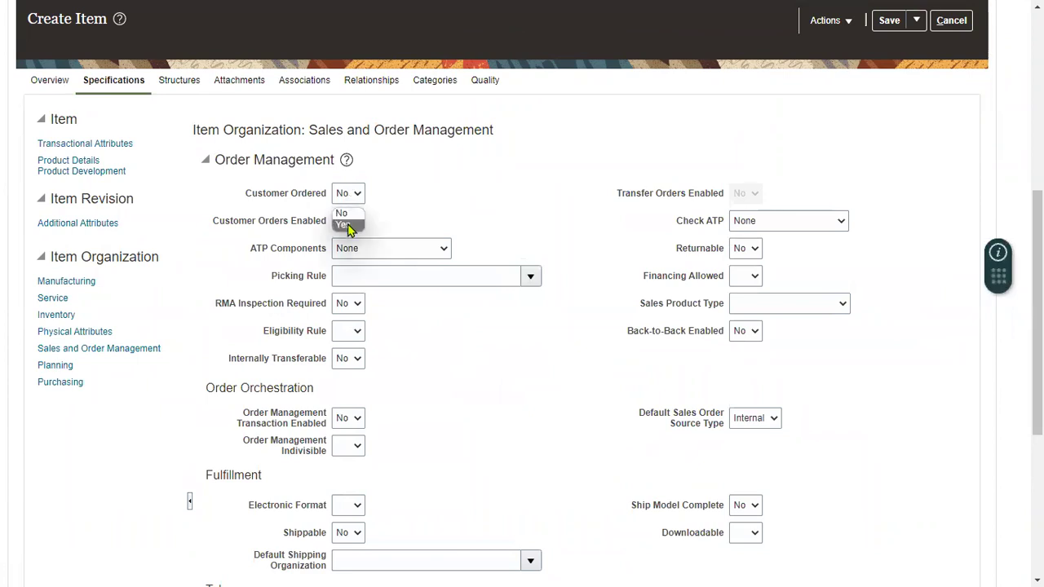
left_click(348, 225)
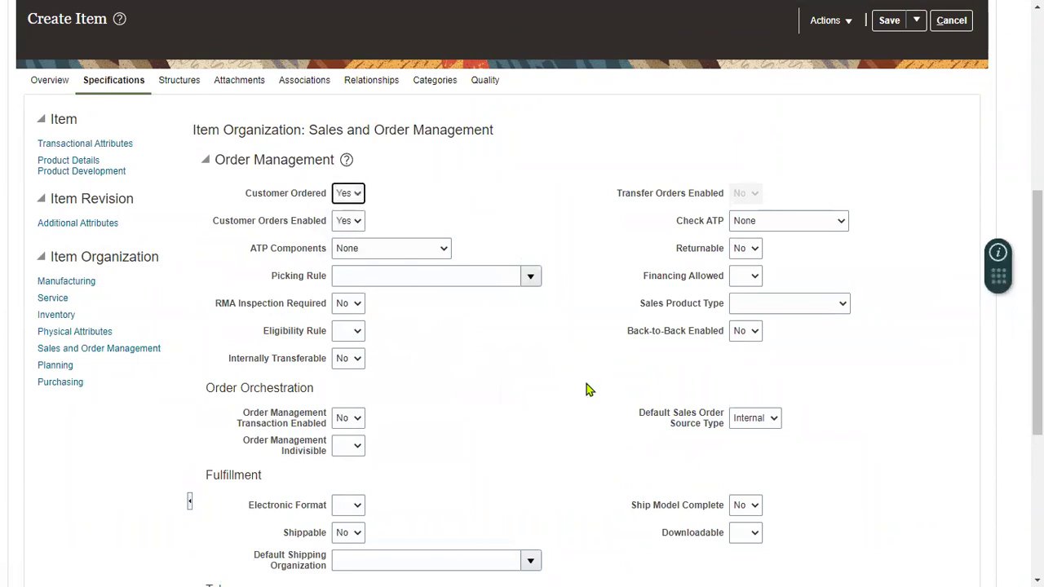
scroll(587, 351, "up", 5)
left_click(888, 100)
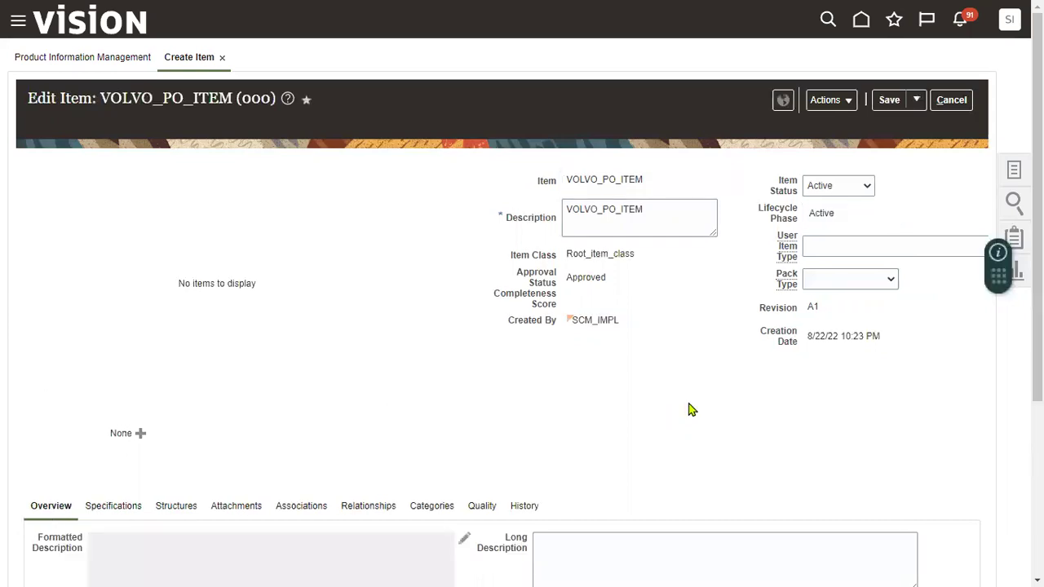
Step: Show the item's organization associations and begin adding organizations with Select and Add
left_click(287, 513)
scroll(499, 431, "down", 2)
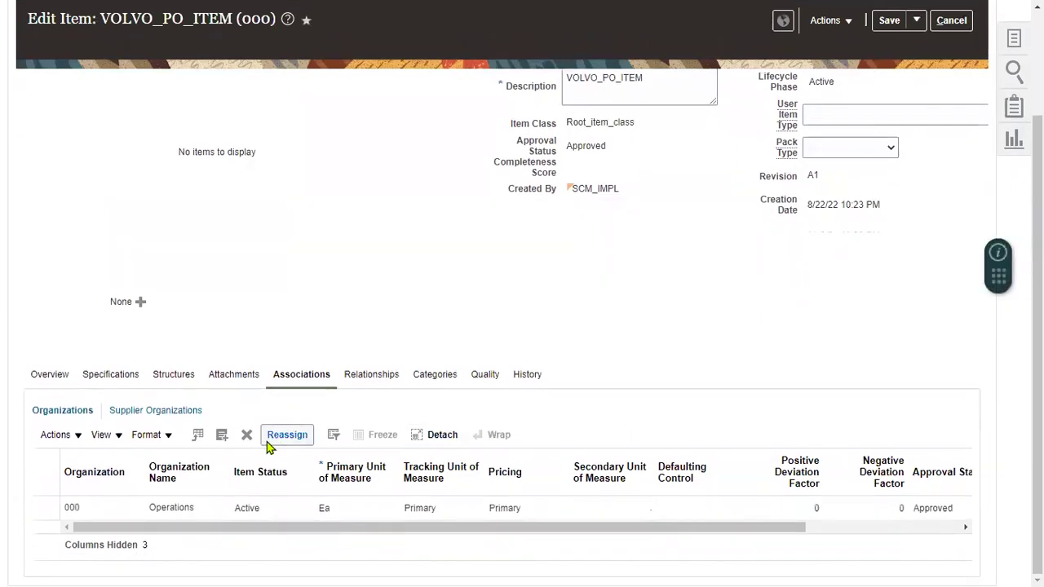
left_click(225, 437)
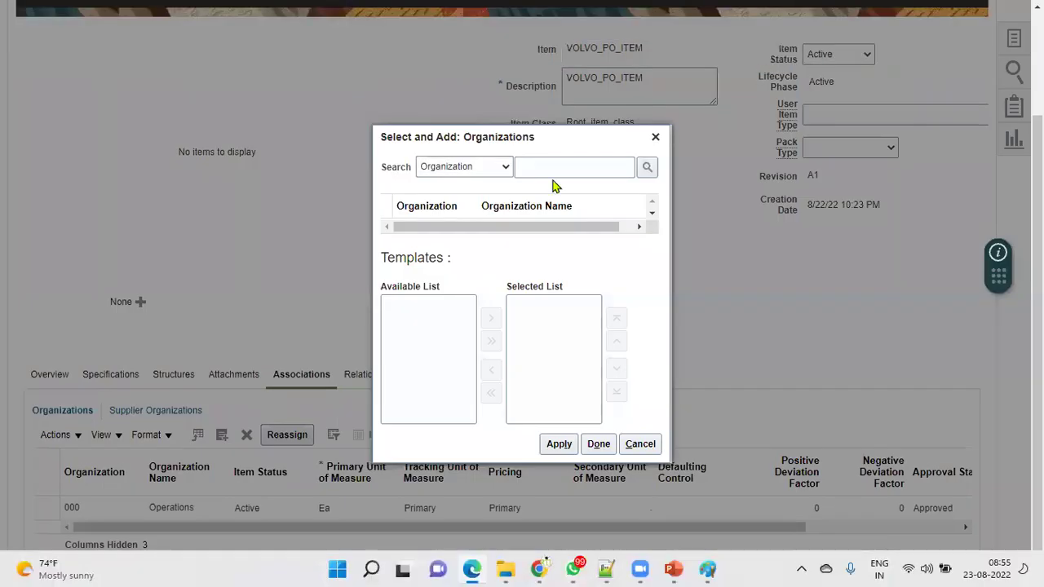
Step: Assign organization 001 Seattle to VOLVO_PO_ITEM and save and close the item
left_click(553, 168)
type("00")
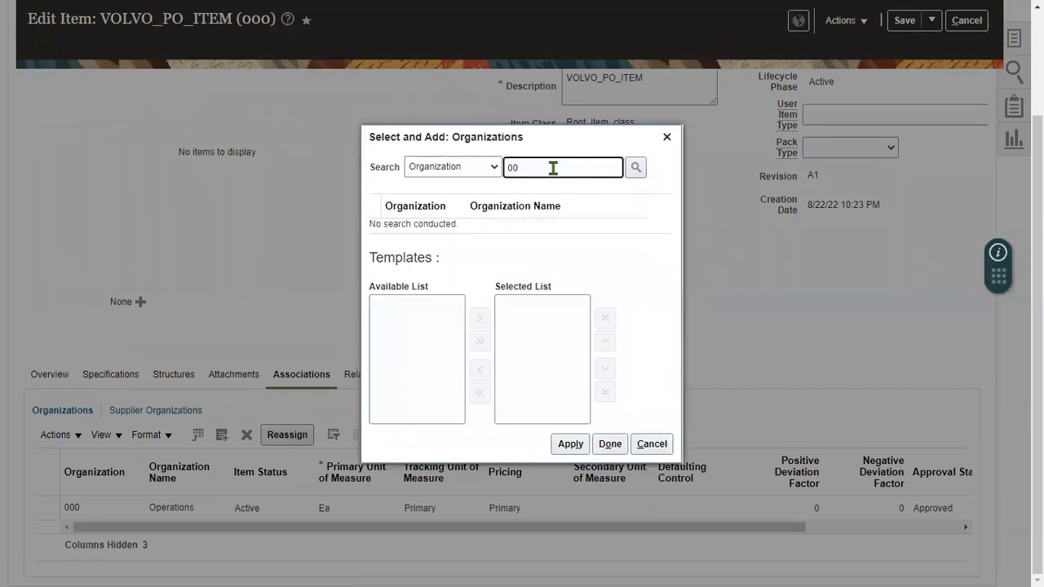
type("1")
left_click(647, 168)
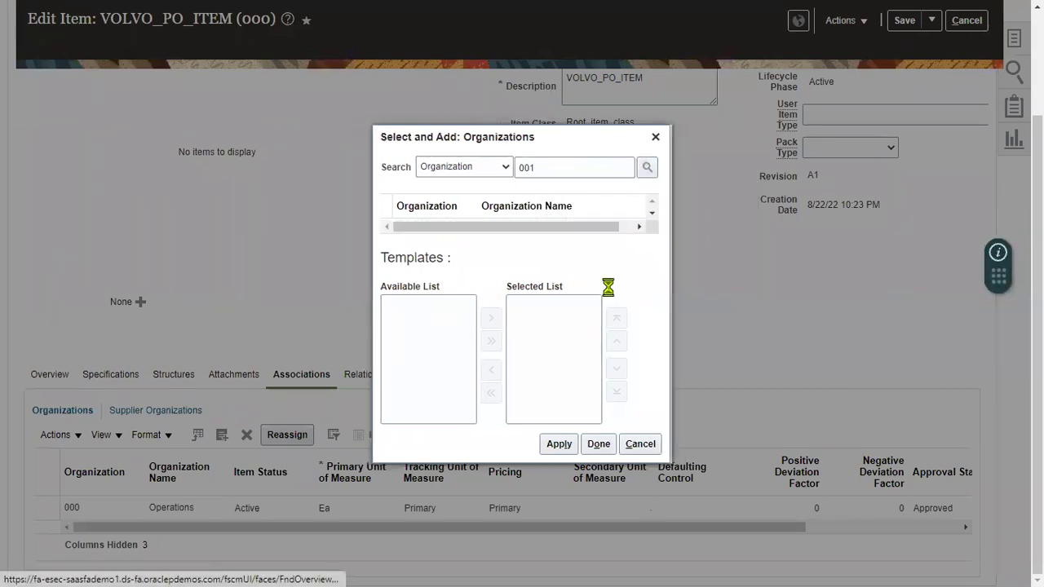
left_click(582, 217)
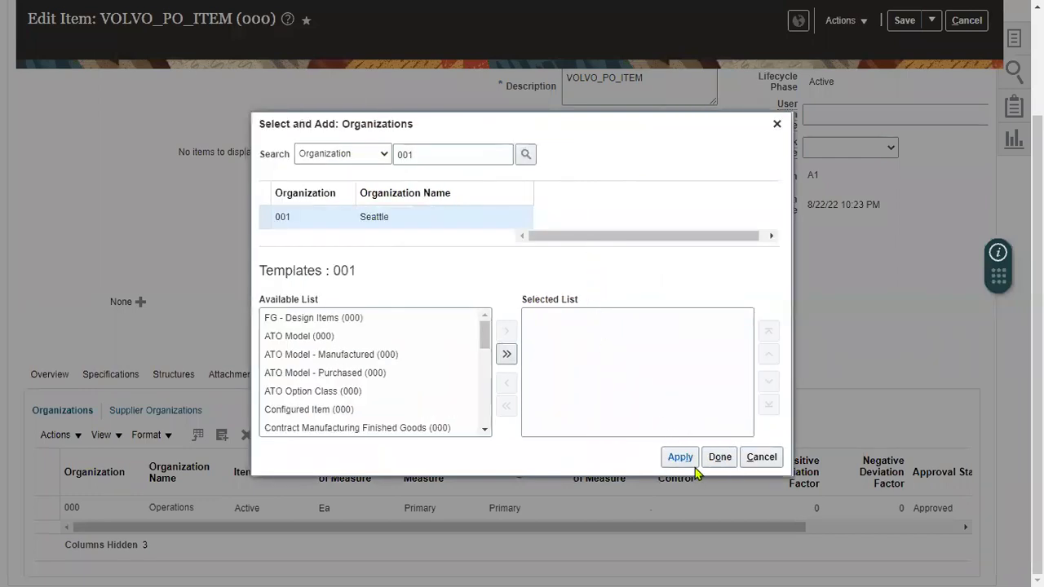
left_click(681, 457)
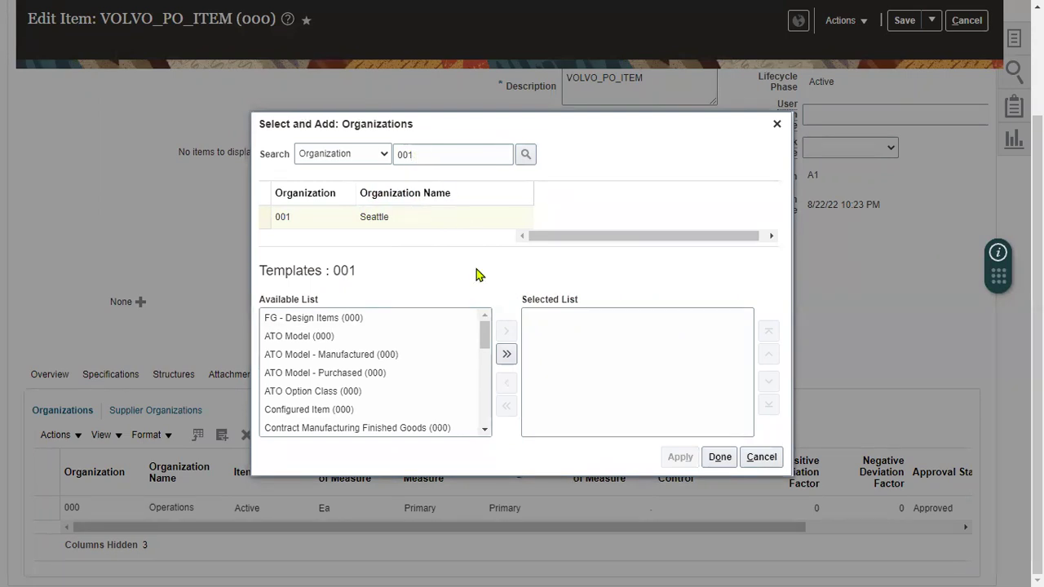
left_click(720, 456)
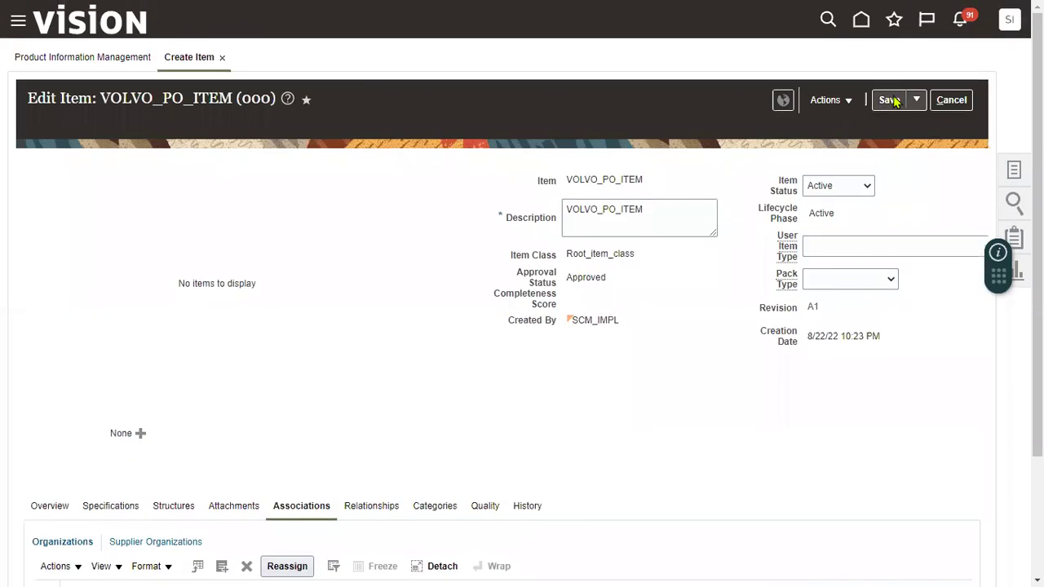
left_click(916, 102)
left_click(907, 124)
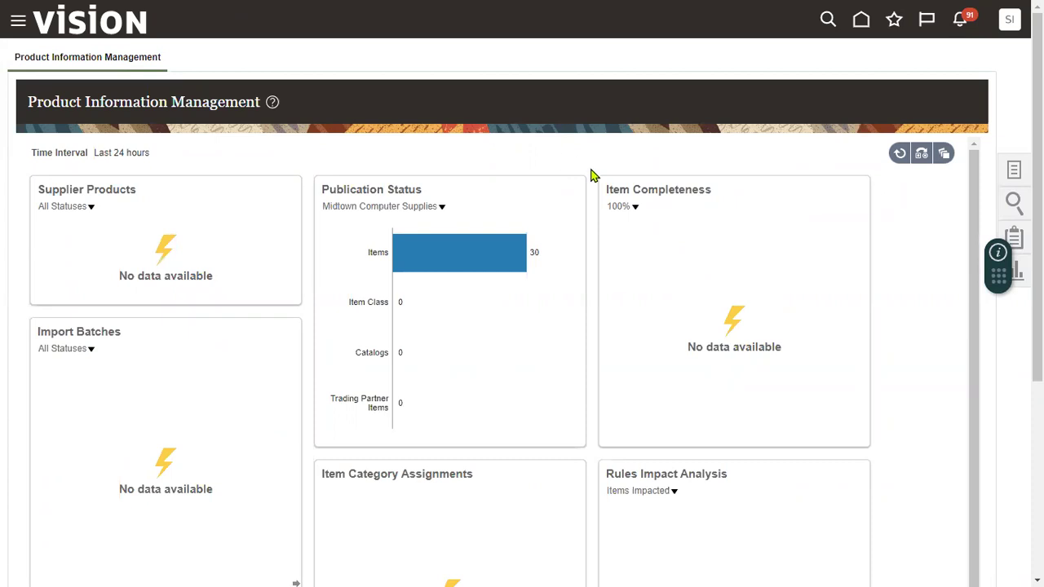
Step: Switch back to the Notepad++ notes
key("alt+Tab")
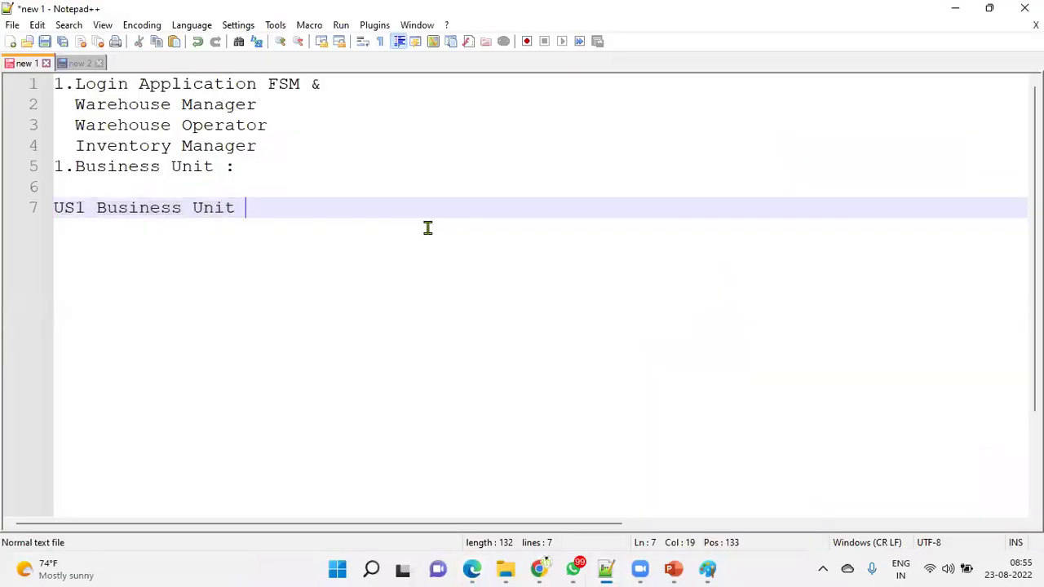
Step: Add the note line 'Emp = Buyer = US1 Business Unit'
key("Return")
key("Return")
type("Em")
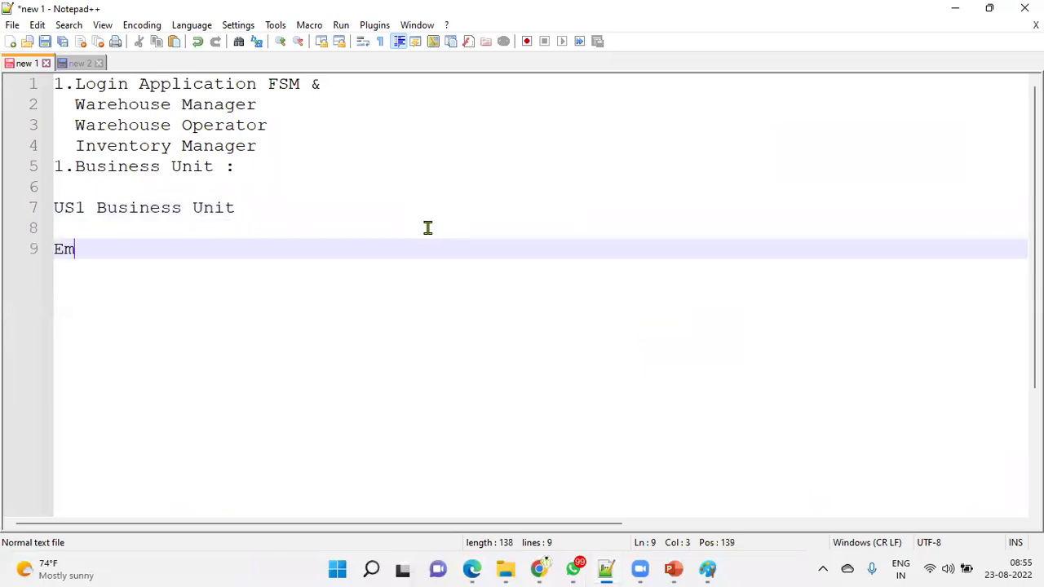
type("p = Bu")
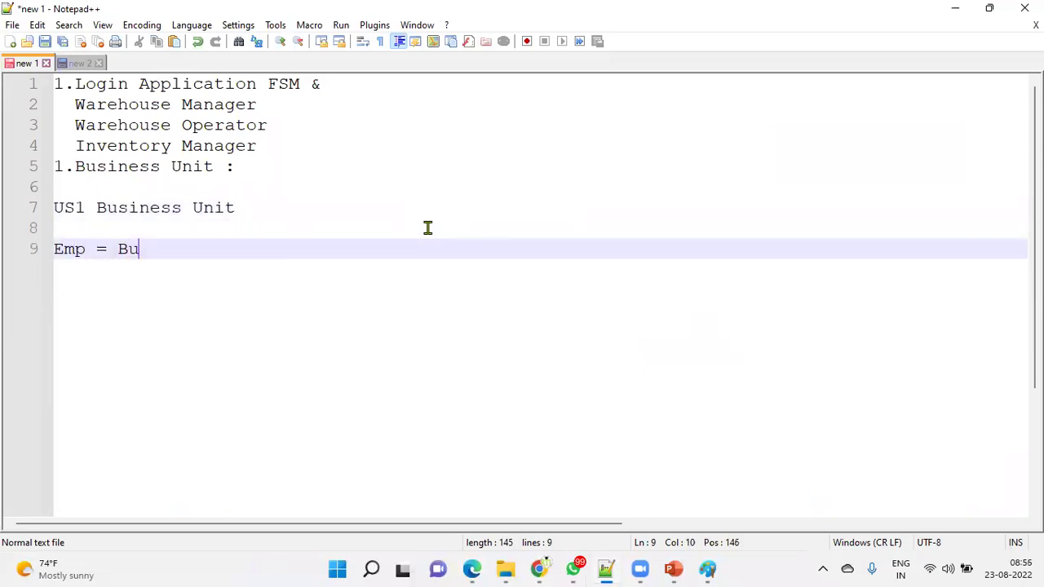
type("yer = US1 Business Unit")
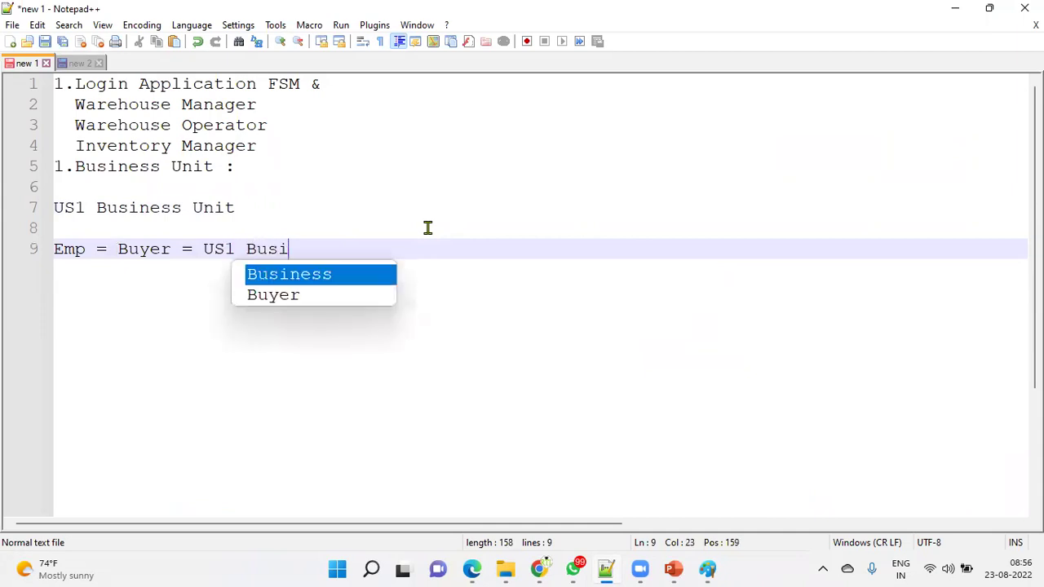
Step: Add 'Advanced Procurement Requestor' and 'Procurement Manager' on separate new lines
key("Return")
key("Return")
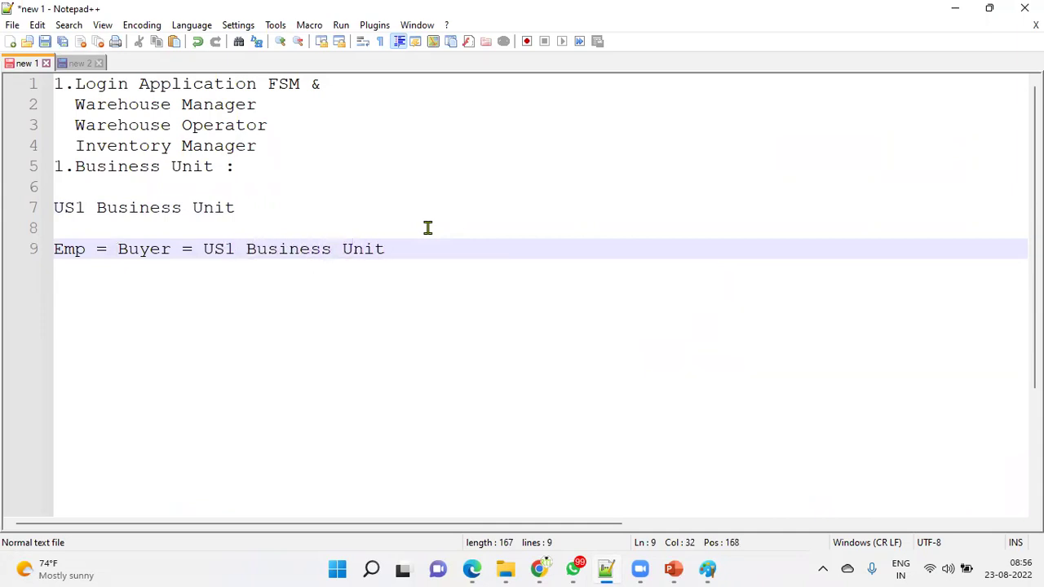
type("Advanced ")
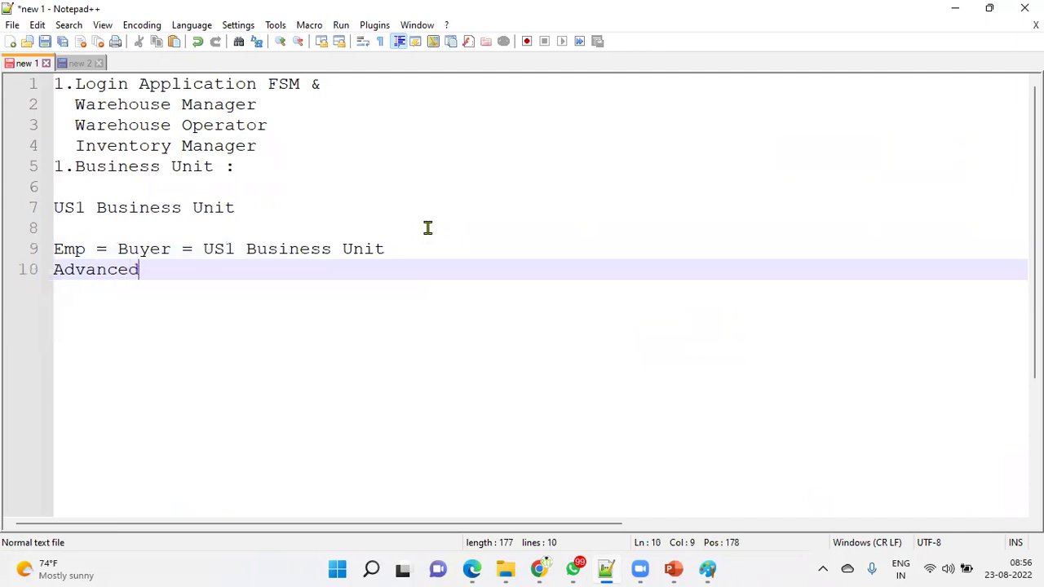
type("Procurem")
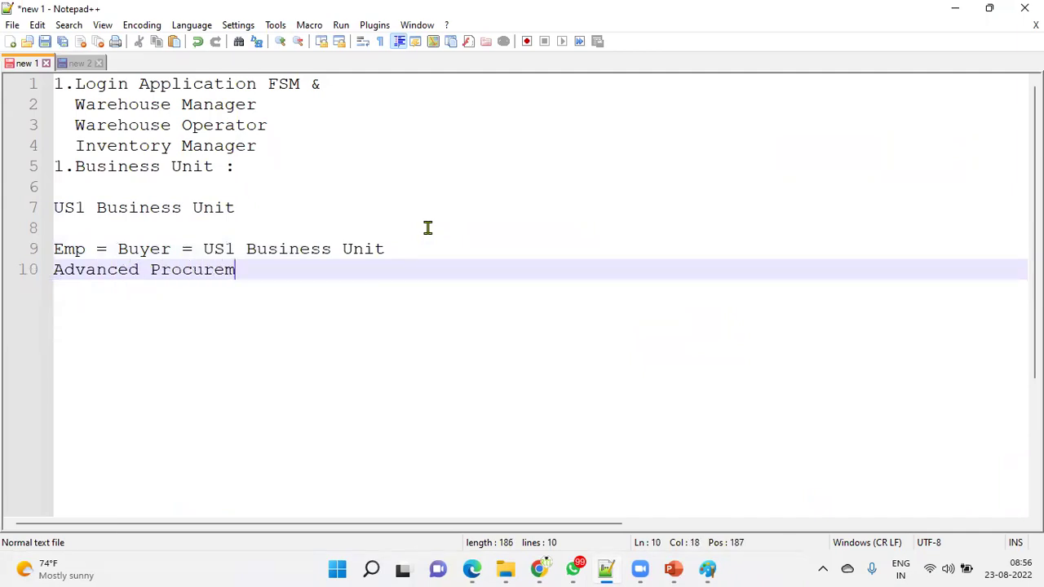
type("ent Requestor")
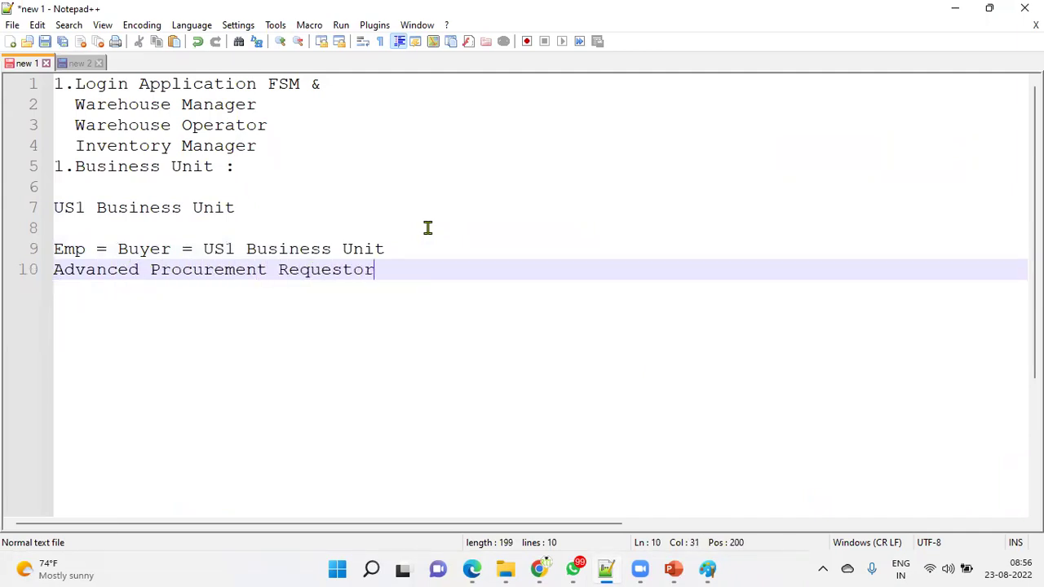
key("Return")
type("Pr")
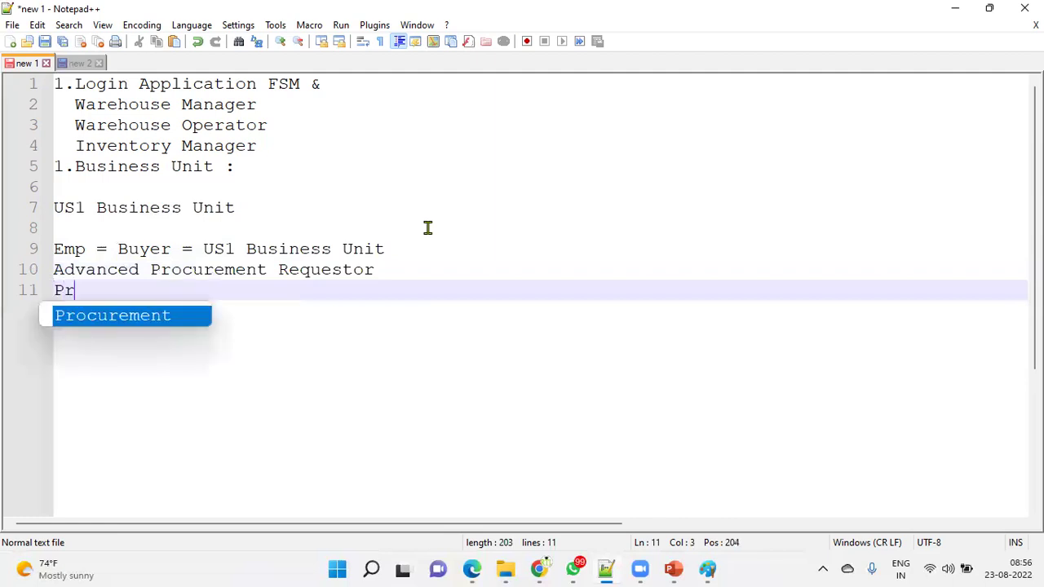
type("ocurement Manager")
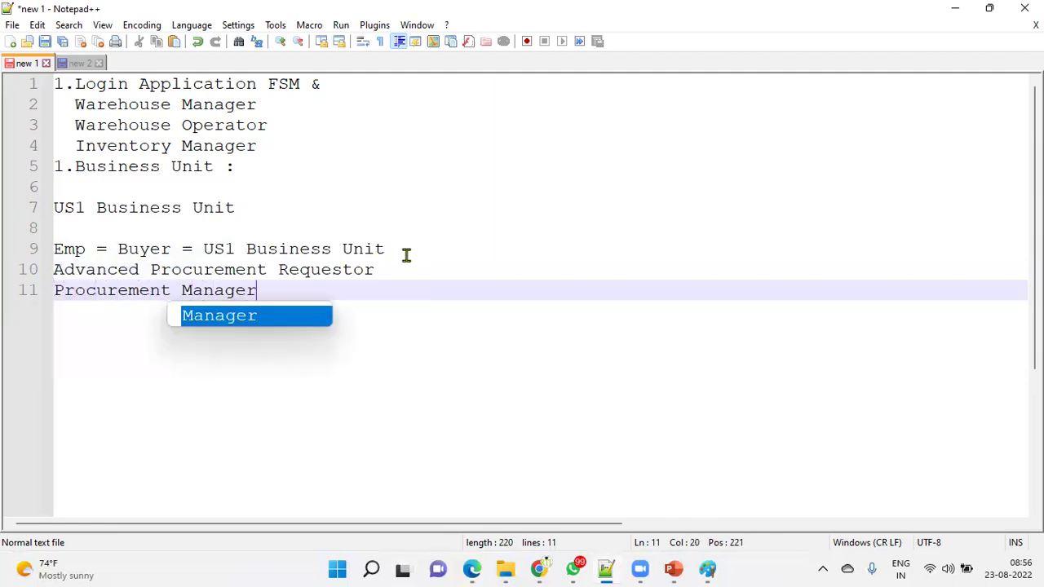
Step: Highlight the requestor, manager and US1 Business Unit text to review the notes
left_click_drag(389, 269, 31, 266)
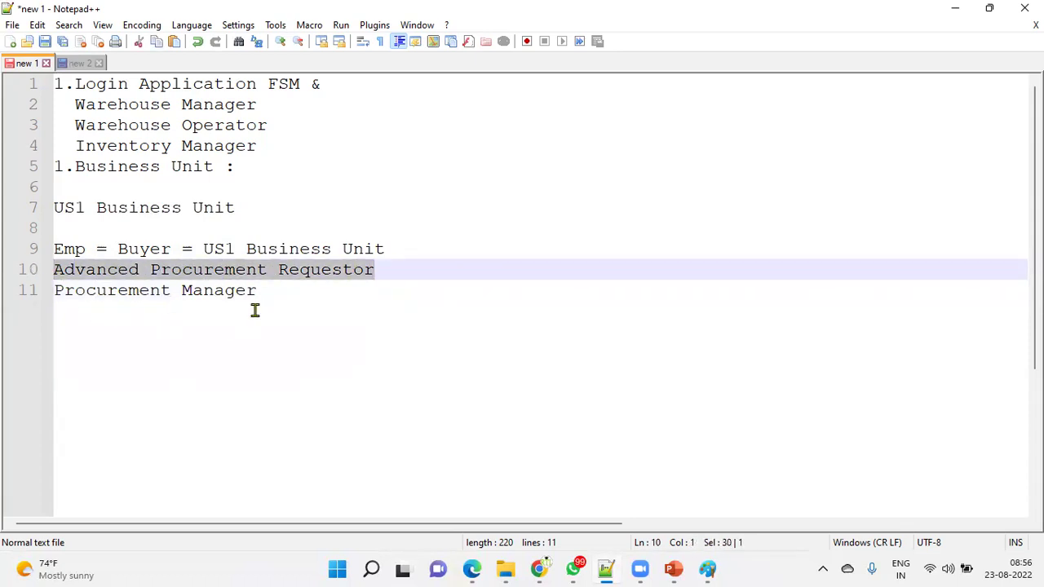
left_click_drag(258, 291, 47, 293)
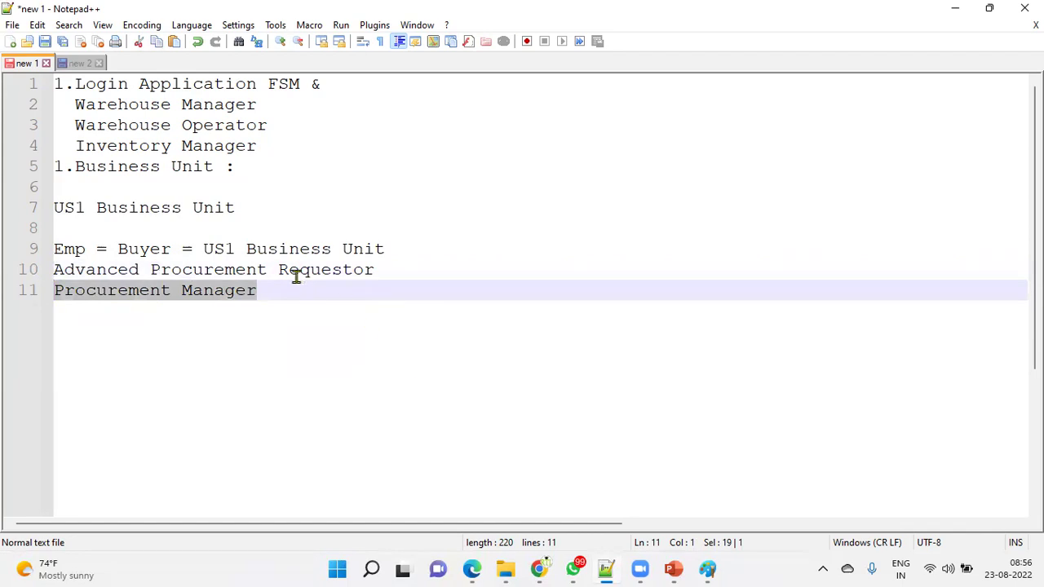
left_click_drag(204, 249, 389, 249)
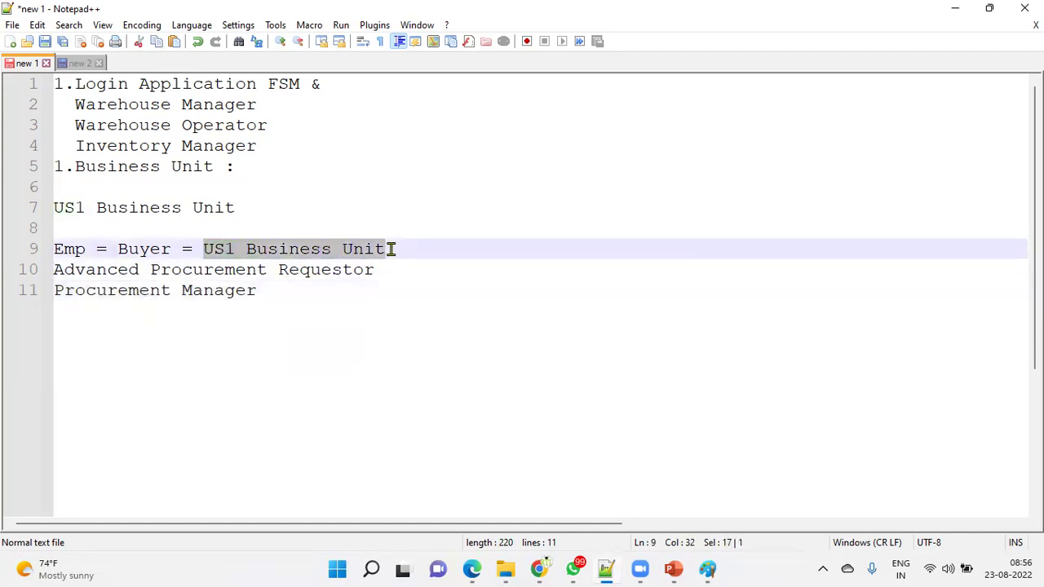
left_click(543, 568)
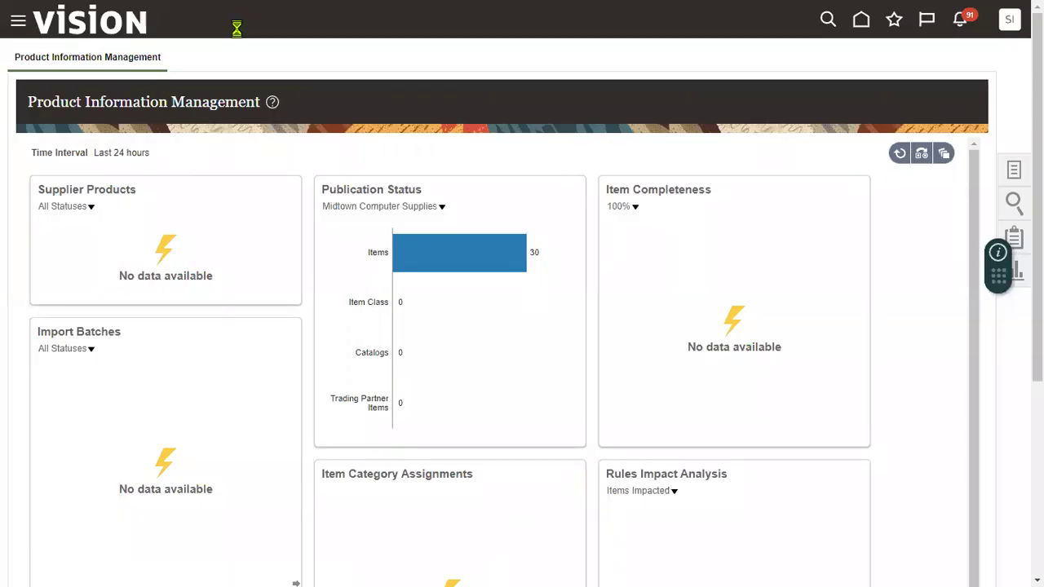
Step: Open the Security Console from the Navigator's Tools group
scroll(274, 371, "down", 1)
scroll(274, 371, "down", 5)
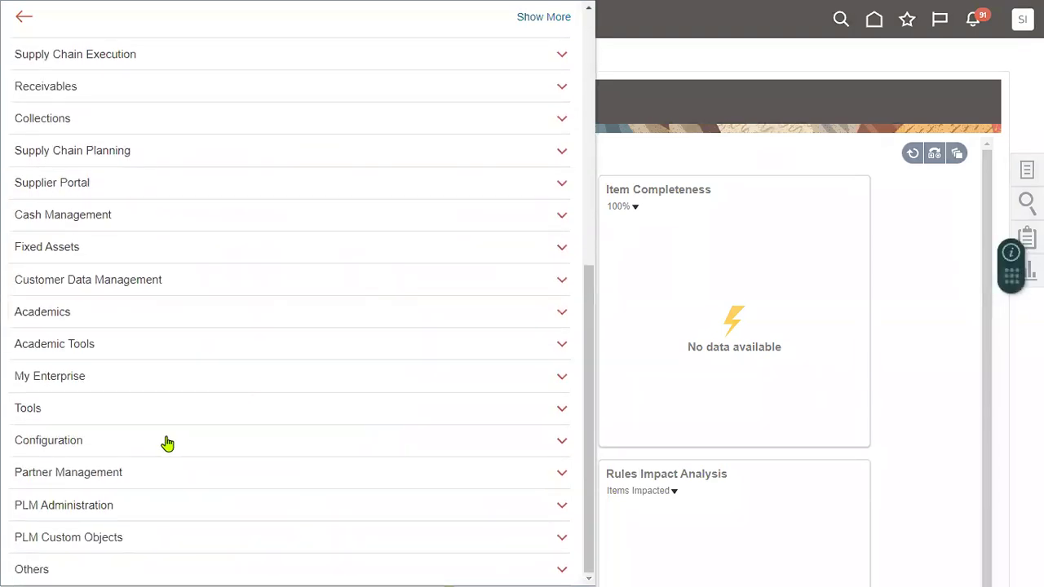
left_click(155, 406)
left_click(267, 390)
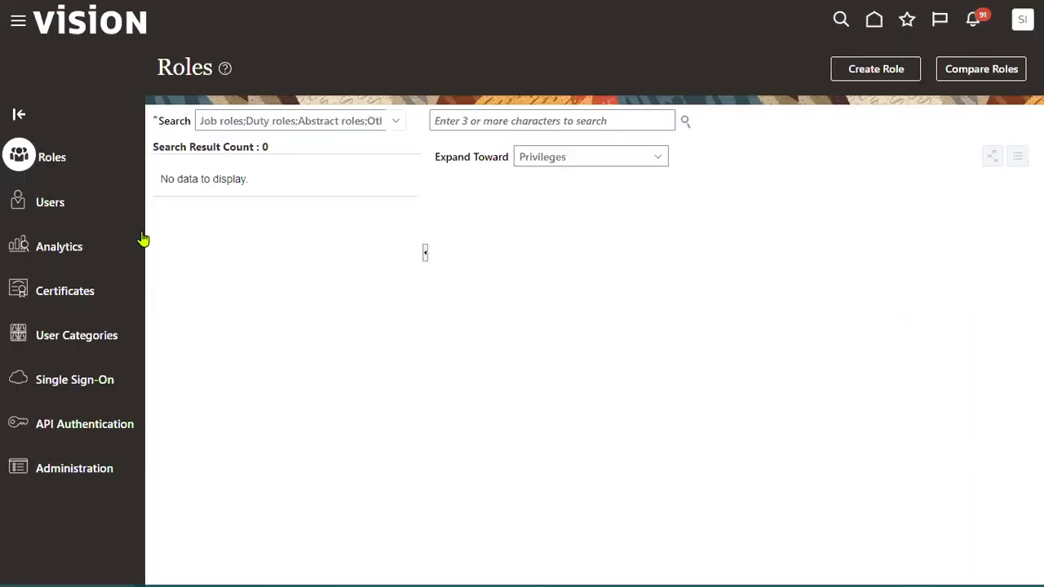
Step: Search user accounts by the buyer's first name and open the buyer's account
left_click(41, 210)
left_click(606, 124)
type("calv")
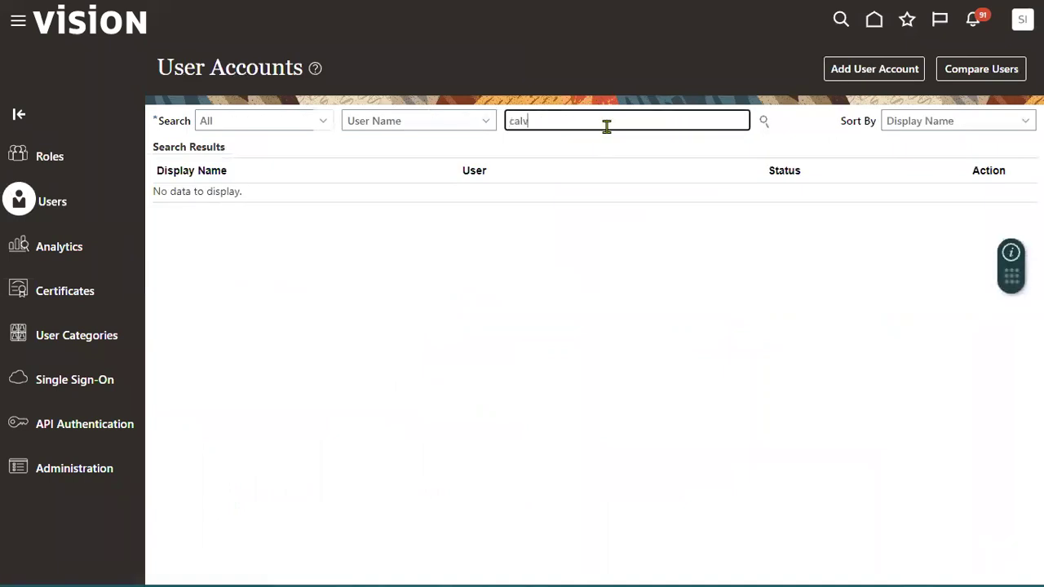
type("in")
key("Return")
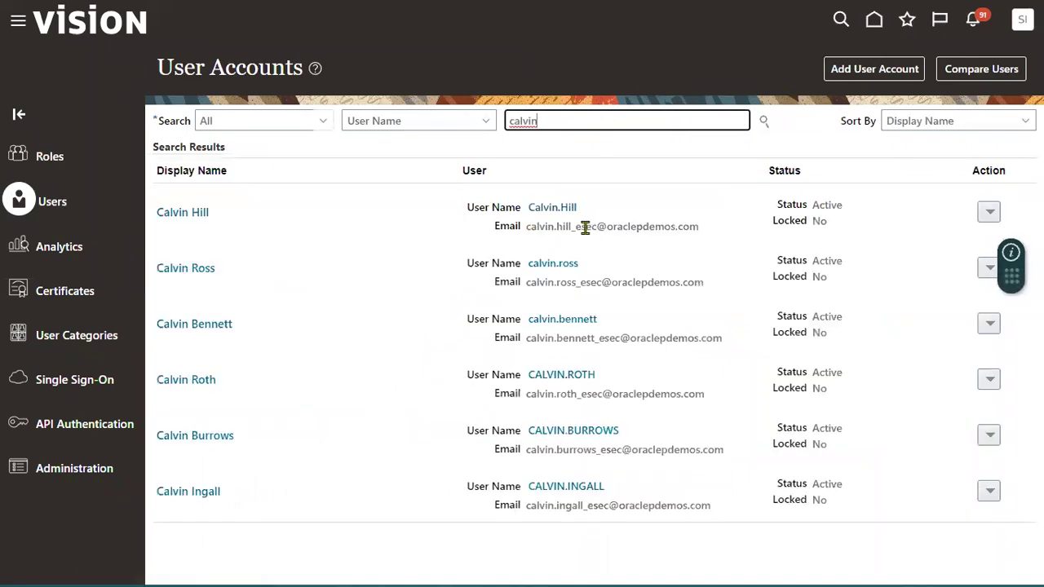
left_click(571, 377)
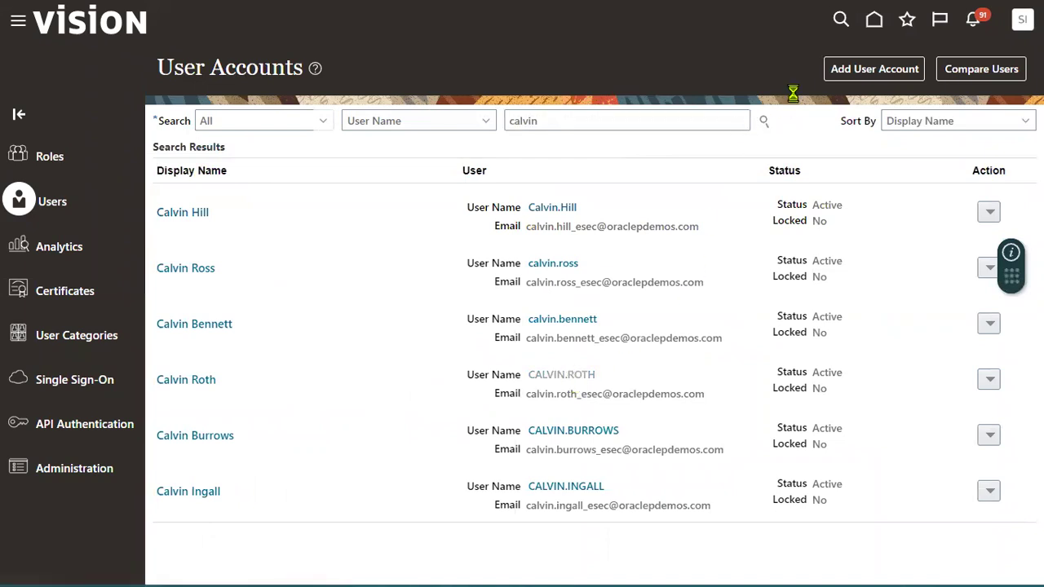
Step: Manually reset the buyer's password, entering and confirming a new password, then close the account
left_click(770, 69)
left_click(319, 258)
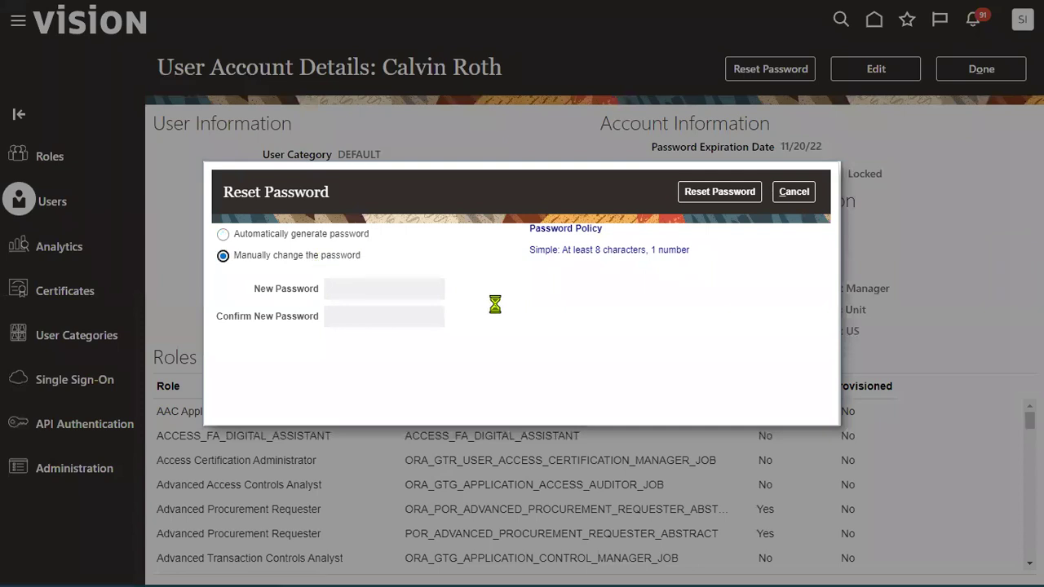
left_click(420, 292)
type("*****")
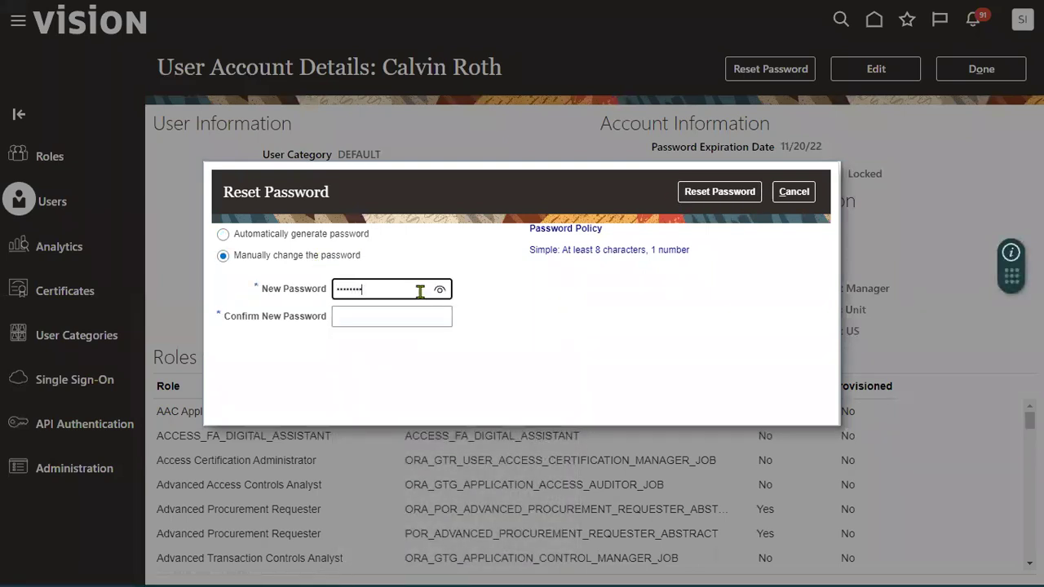
key("Tab")
type("*****")
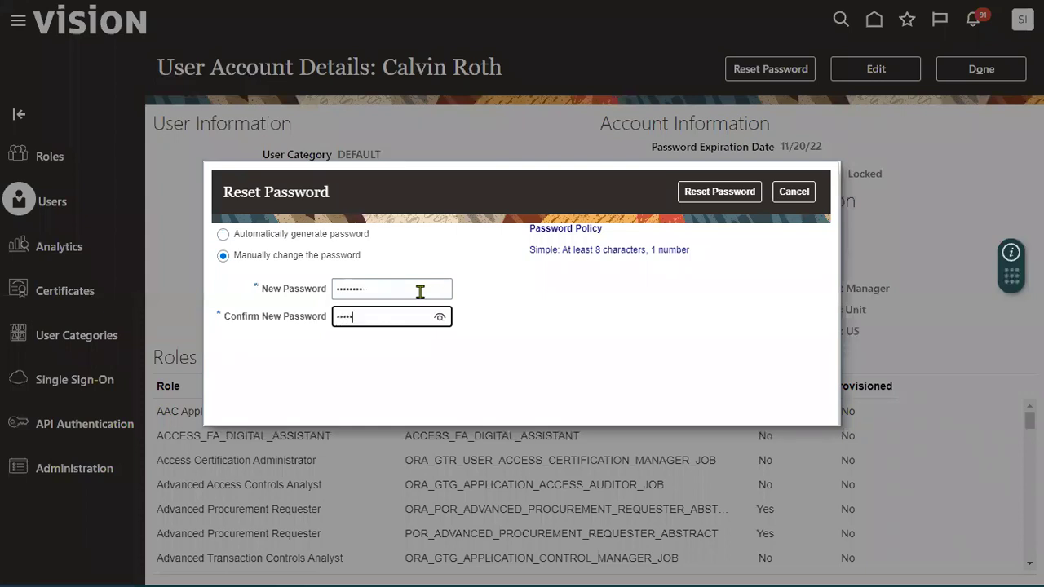
type("*")
left_click(700, 192)
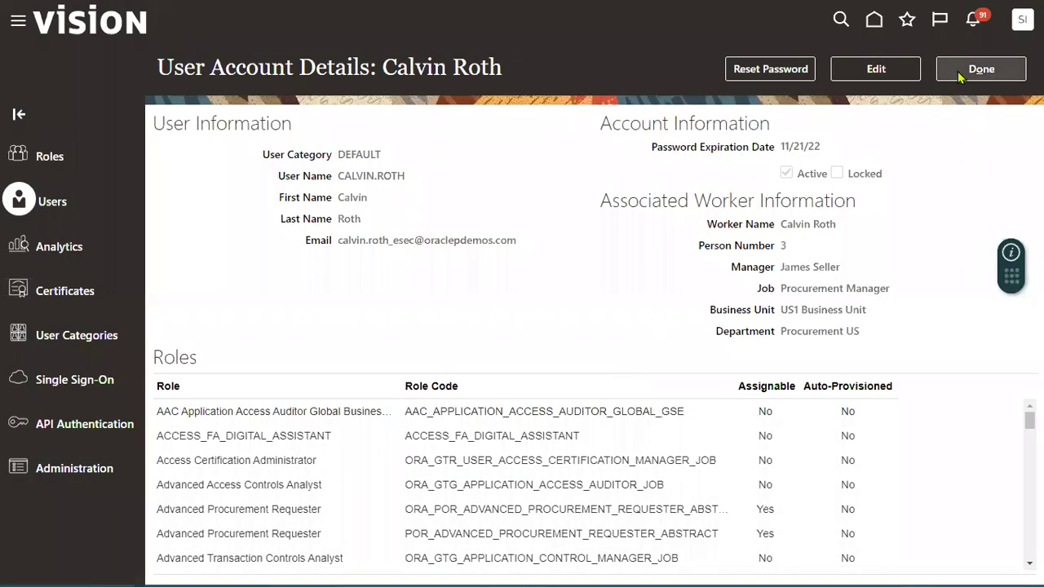
left_click(959, 70)
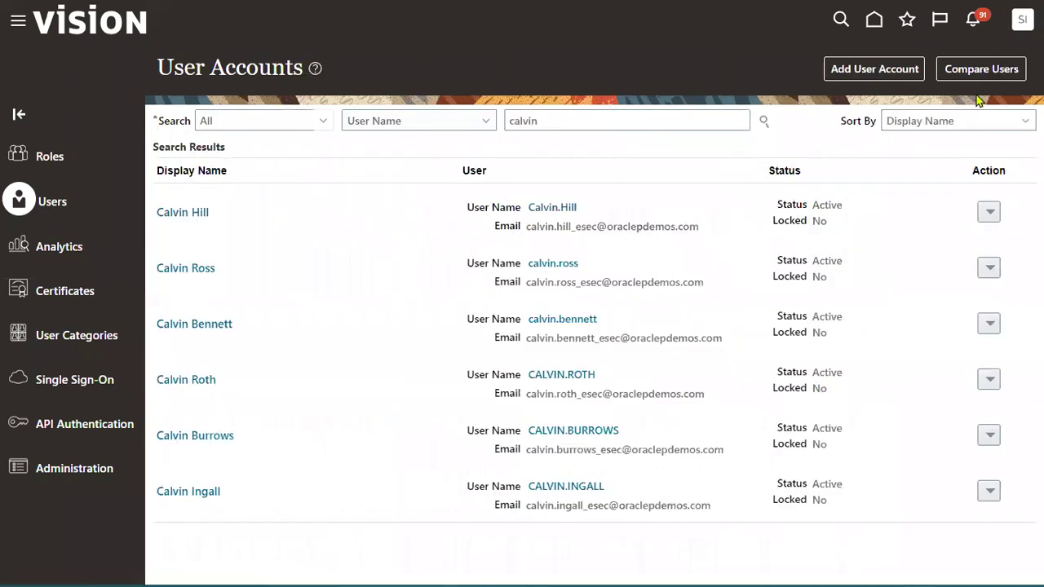
Step: Sign out of the administrator session and confirm
left_click(1021, 25)
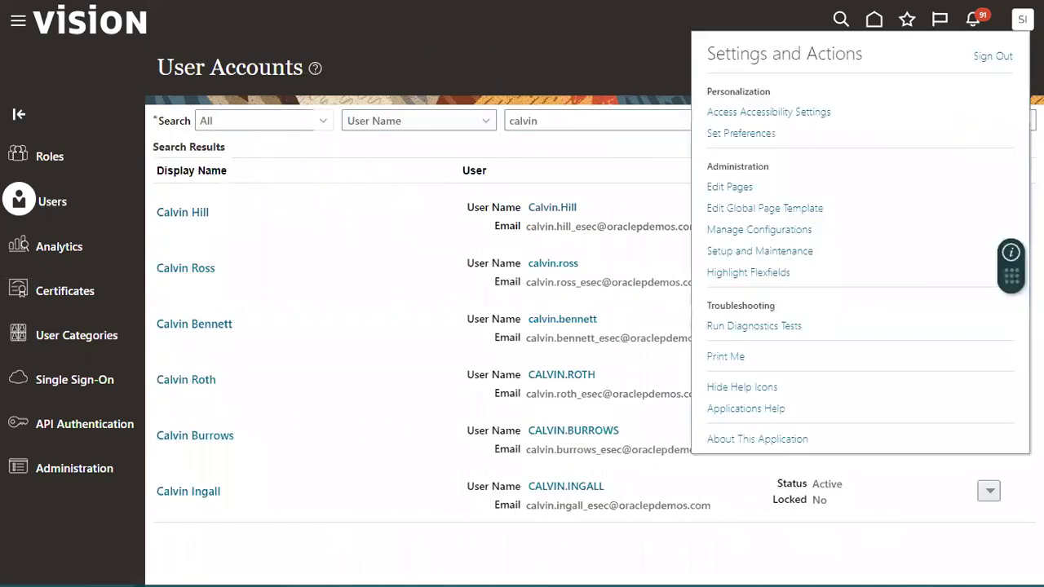
left_click(1009, 58)
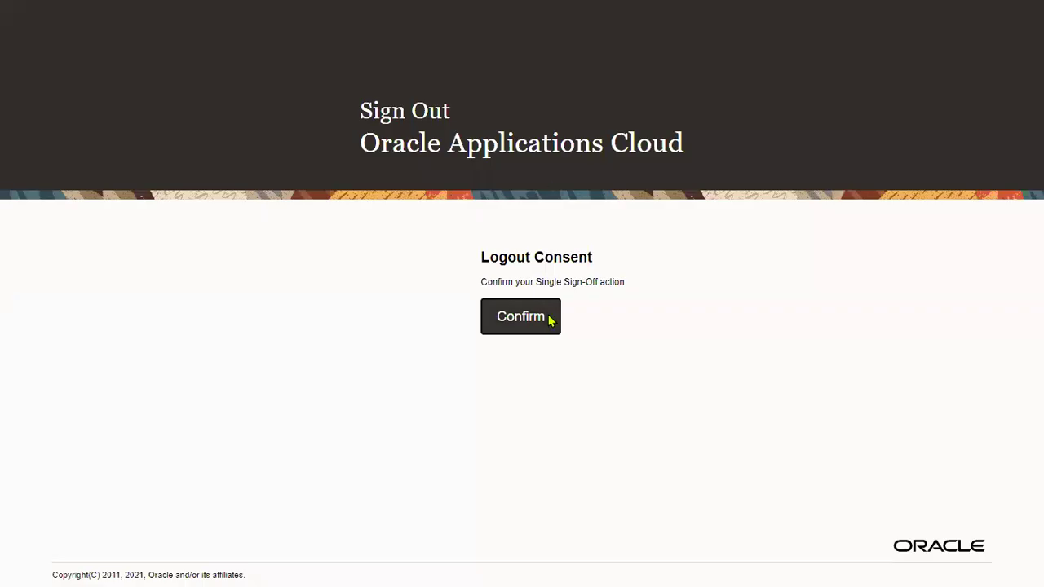
left_click(543, 330)
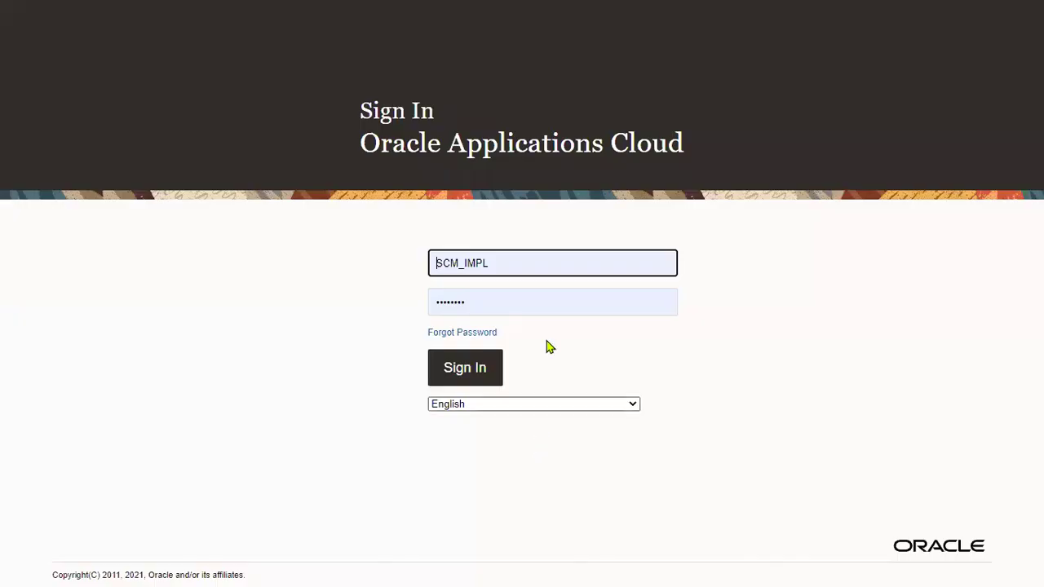
Step: Sign back in as the buyer using the saved login
double_click(485, 258)
type("ca")
left_click(534, 318)
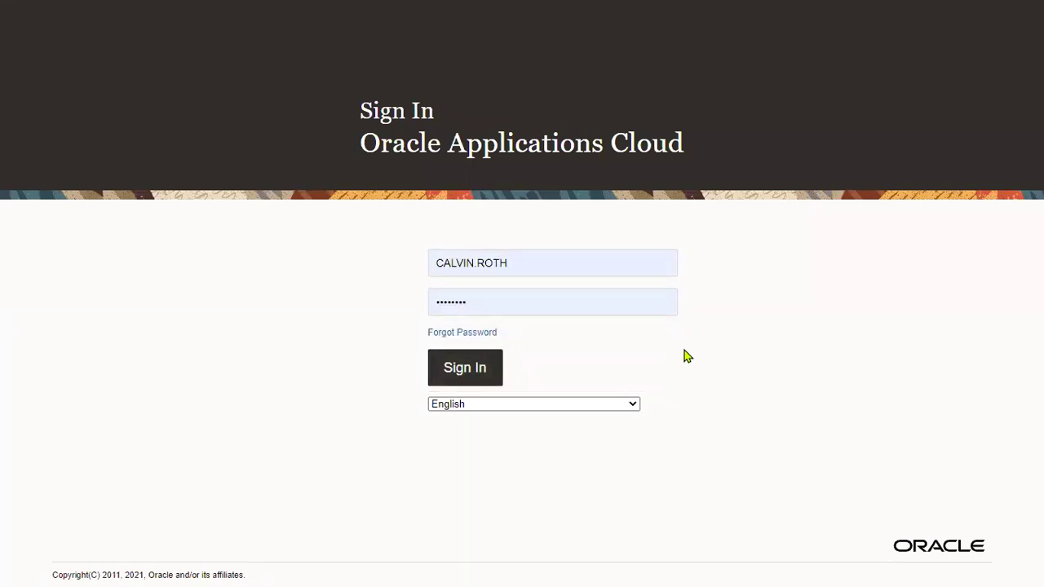
key("Return")
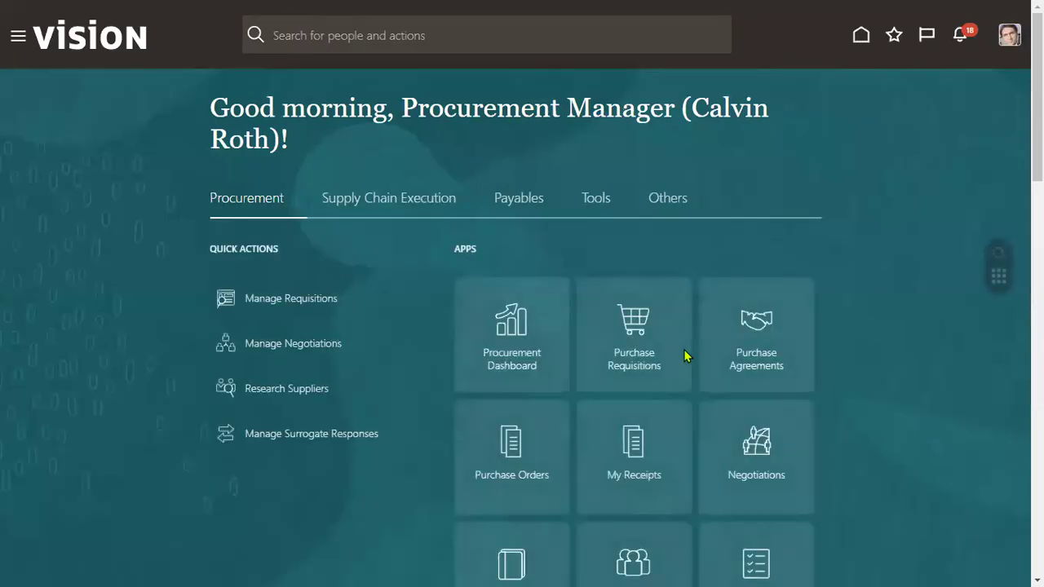
Step: Open Purchase Requisitions and start a new requisition line via More Tasks
left_click(620, 343)
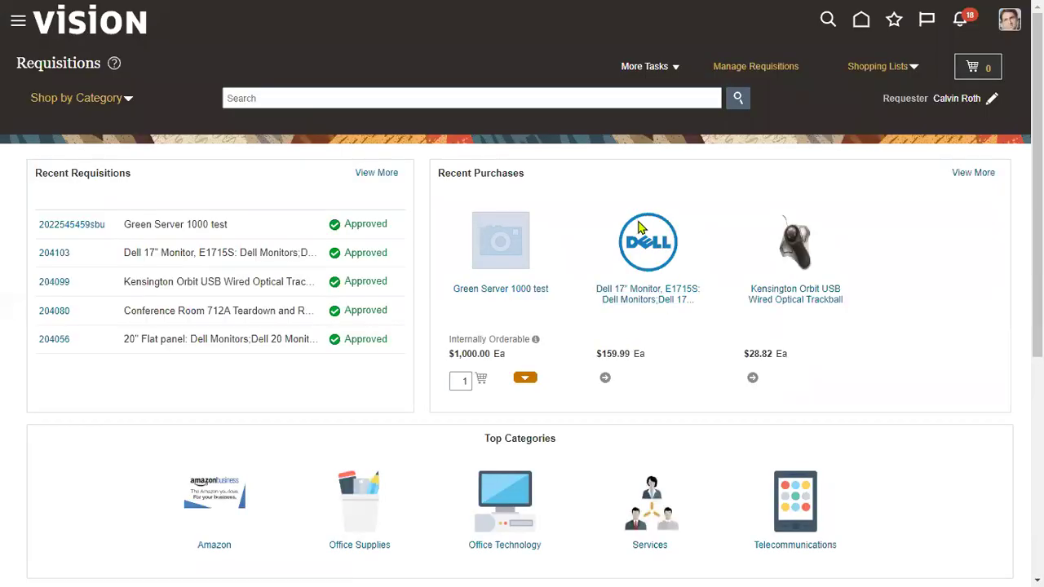
left_click(645, 73)
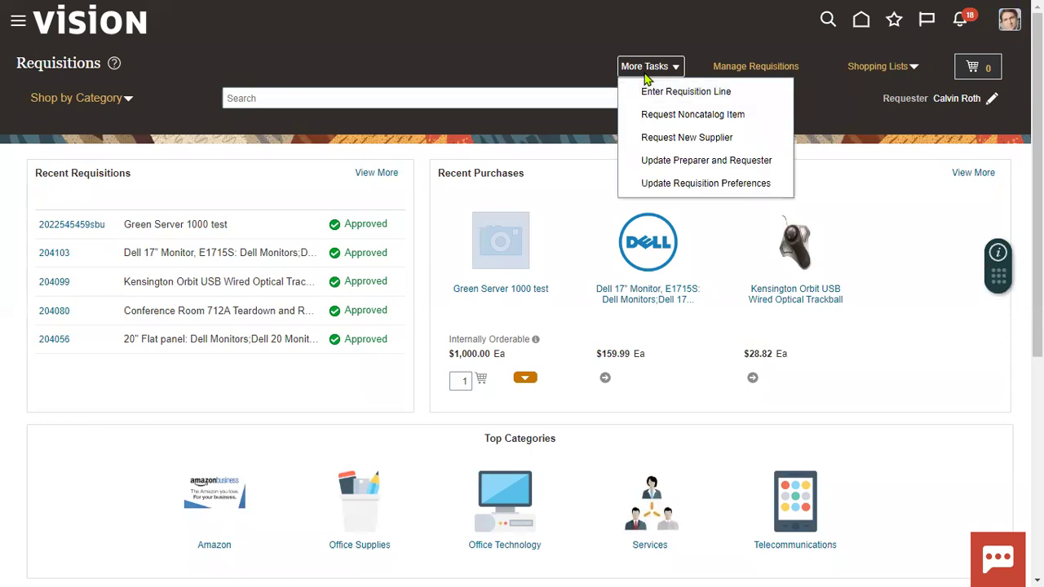
left_click(646, 96)
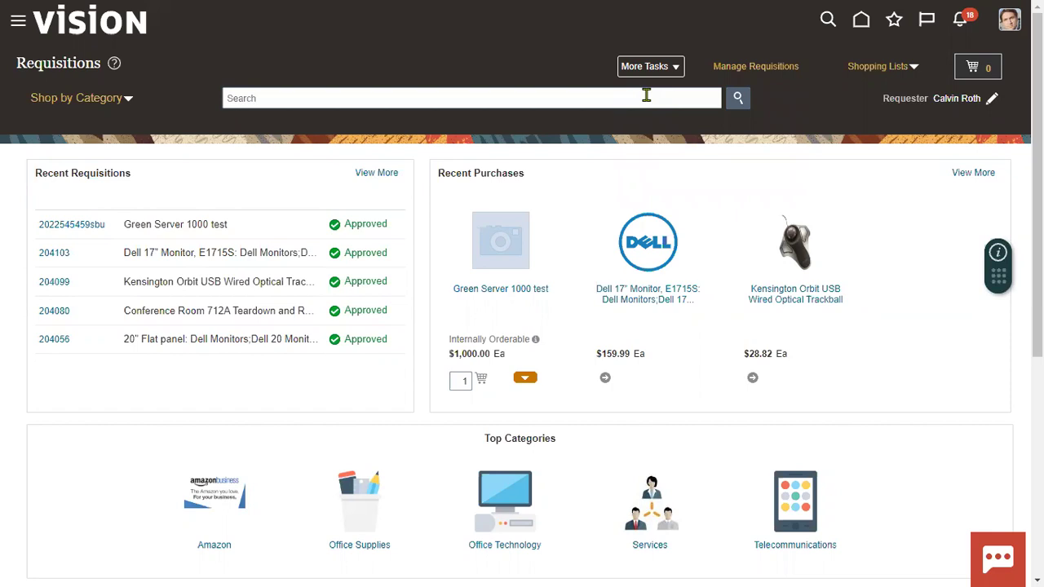
left_click(269, 535)
Step: Enter a requisition line for VOLVO_PO_ITEM in Ea from supplier Advanced Corp
left_click(289, 157)
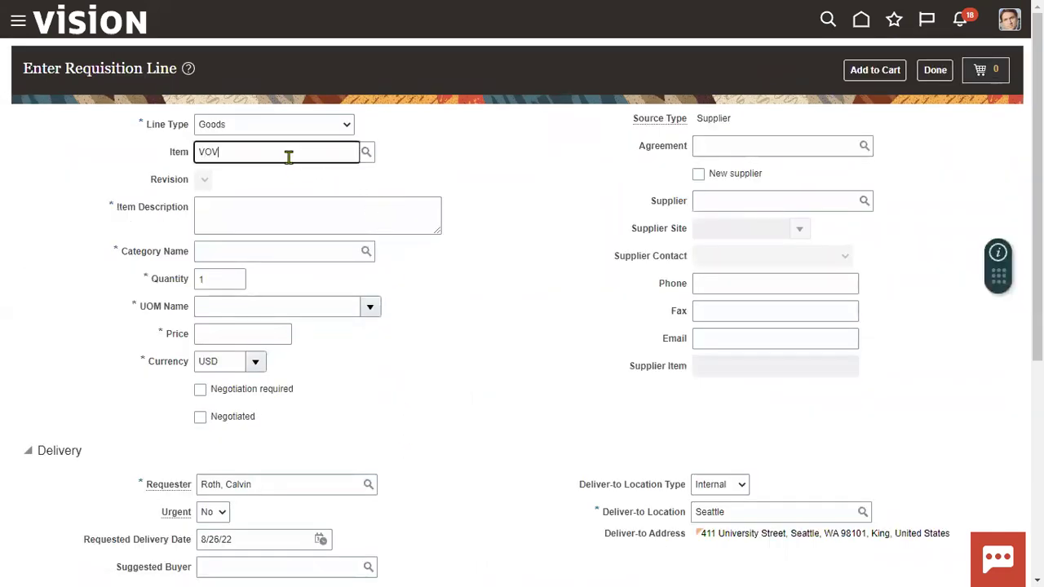
type("VOLV")
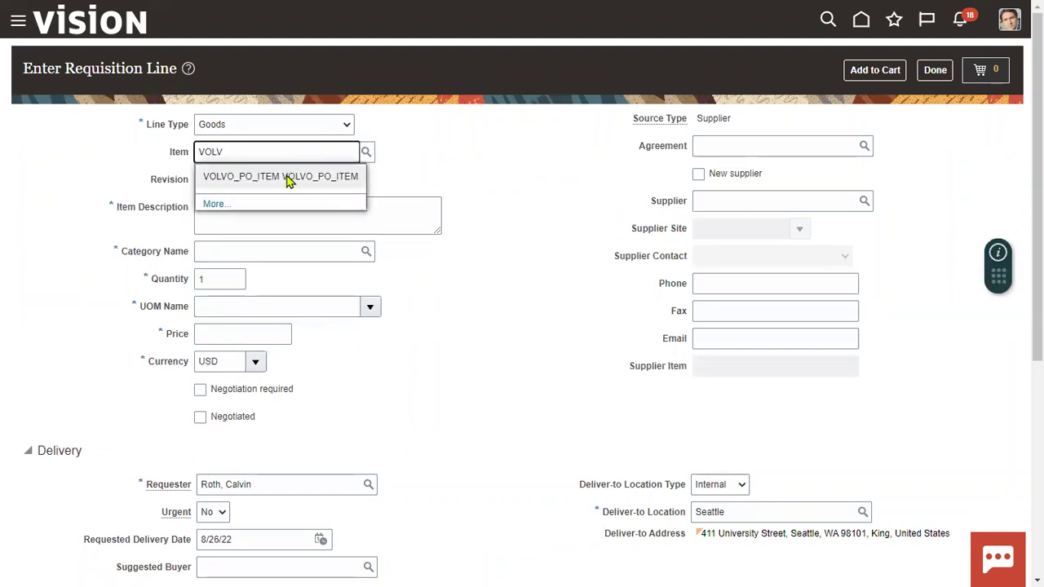
left_click(289, 177)
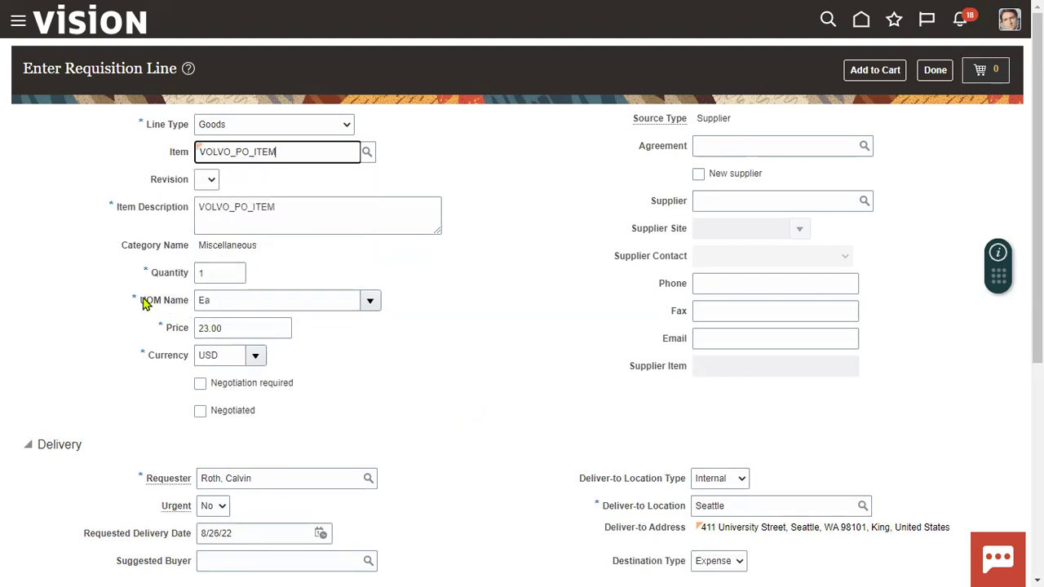
left_click(167, 301)
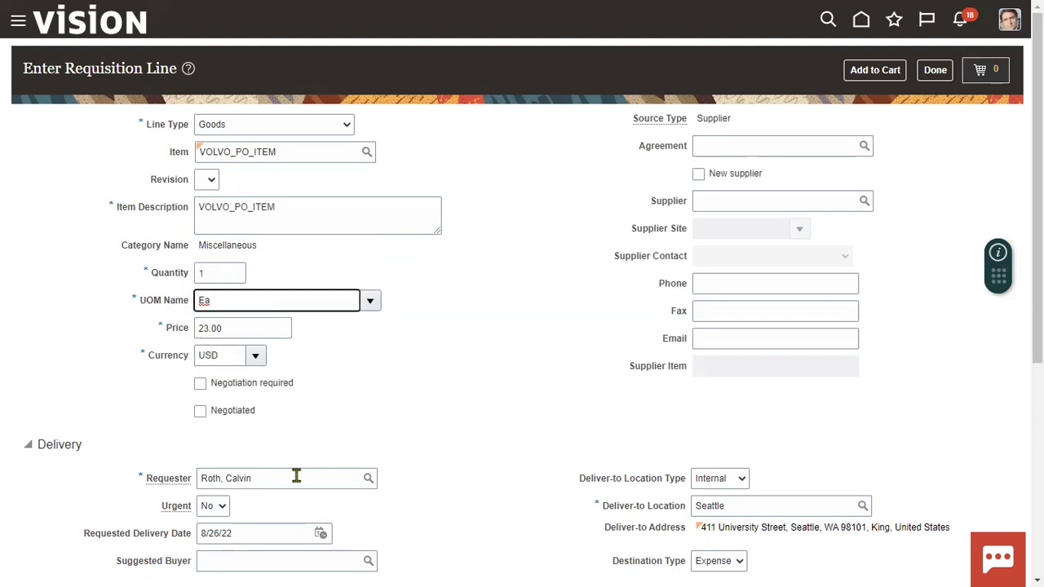
left_click(735, 200)
type("Adv")
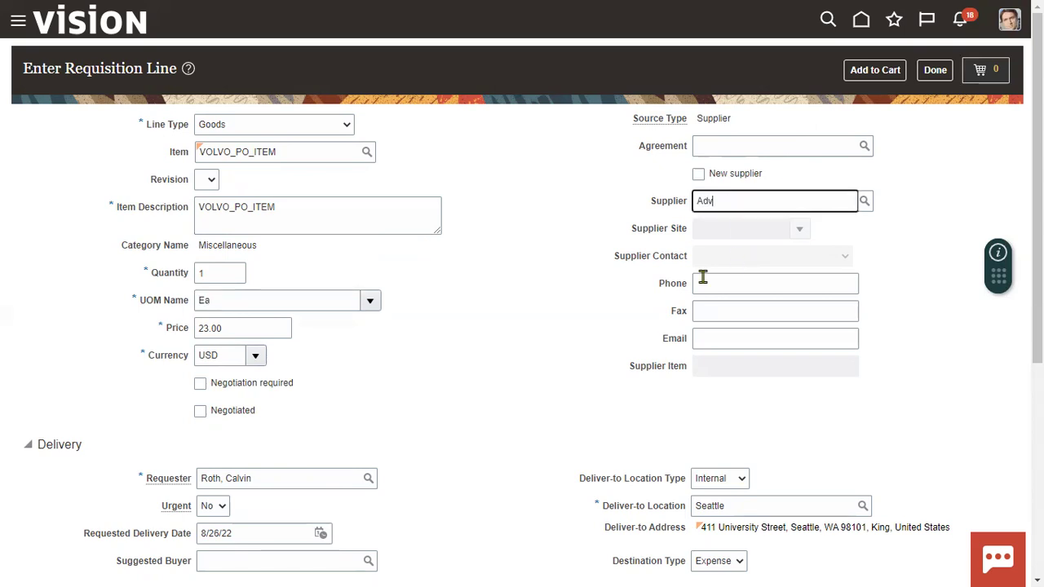
left_click(741, 226)
Step: Add the line to the cart and submit the cart as a requisition
left_click(886, 71)
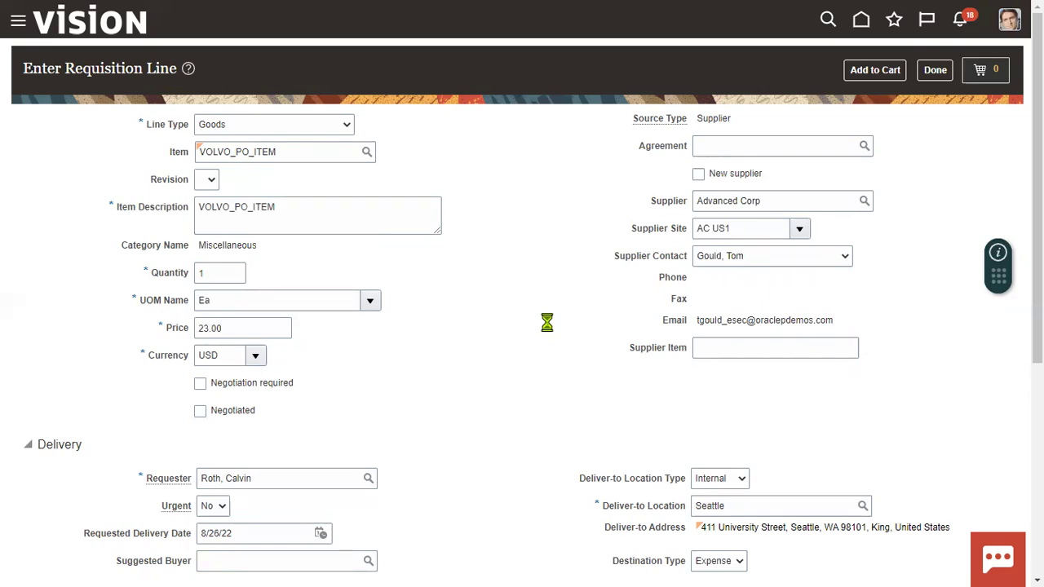
left_click(986, 72)
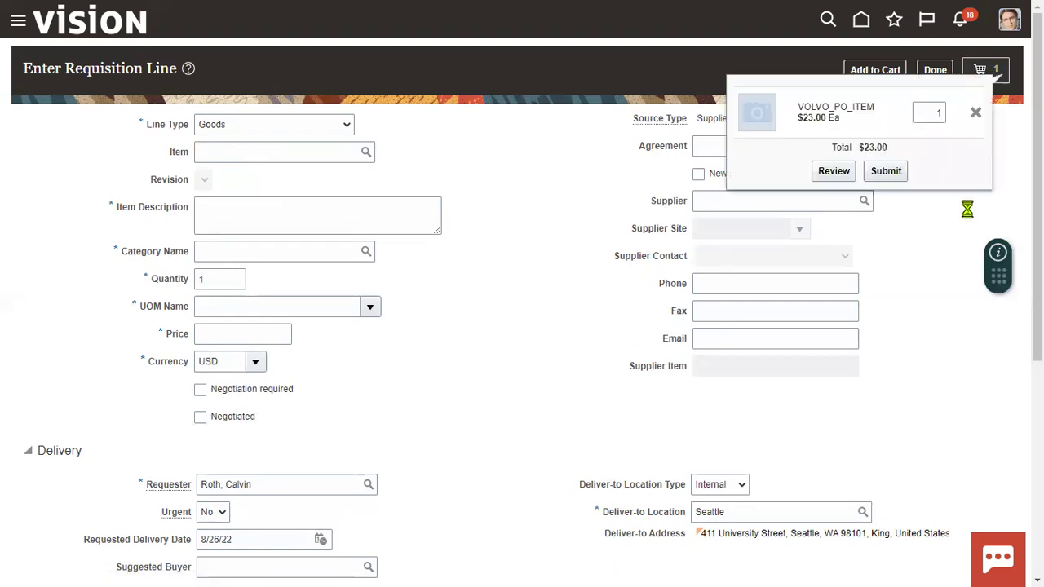
left_click(885, 172)
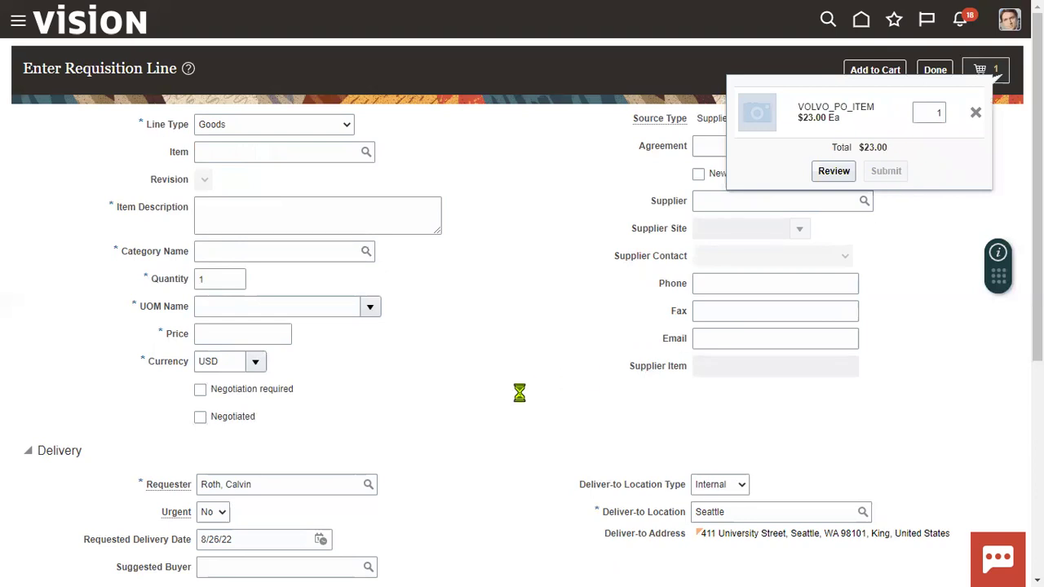
Step: Go to the Purchase Orders work area under Procurement in the Navigator
left_click(18, 31)
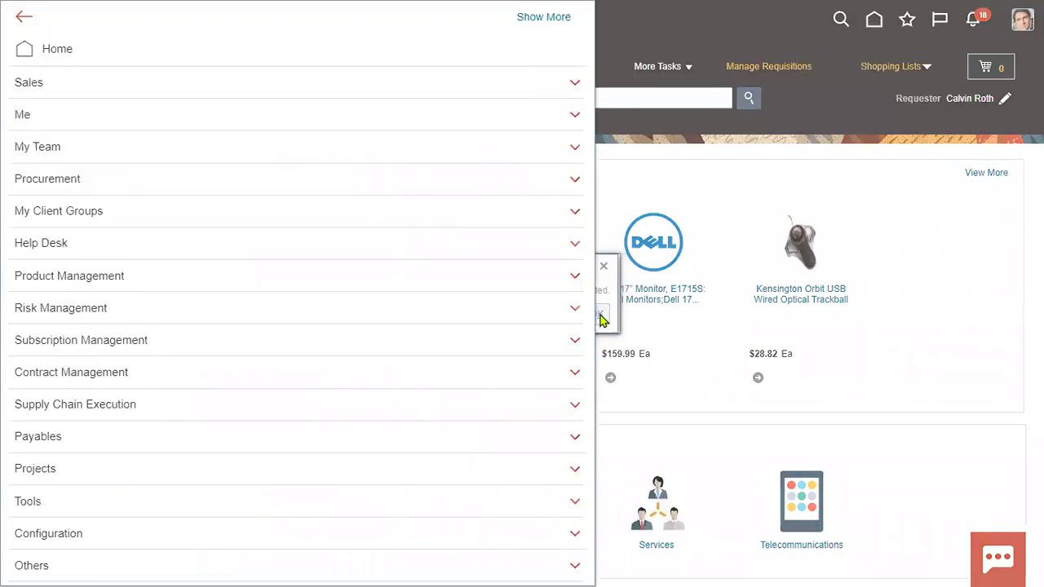
left_click(604, 318)
left_click(17, 25)
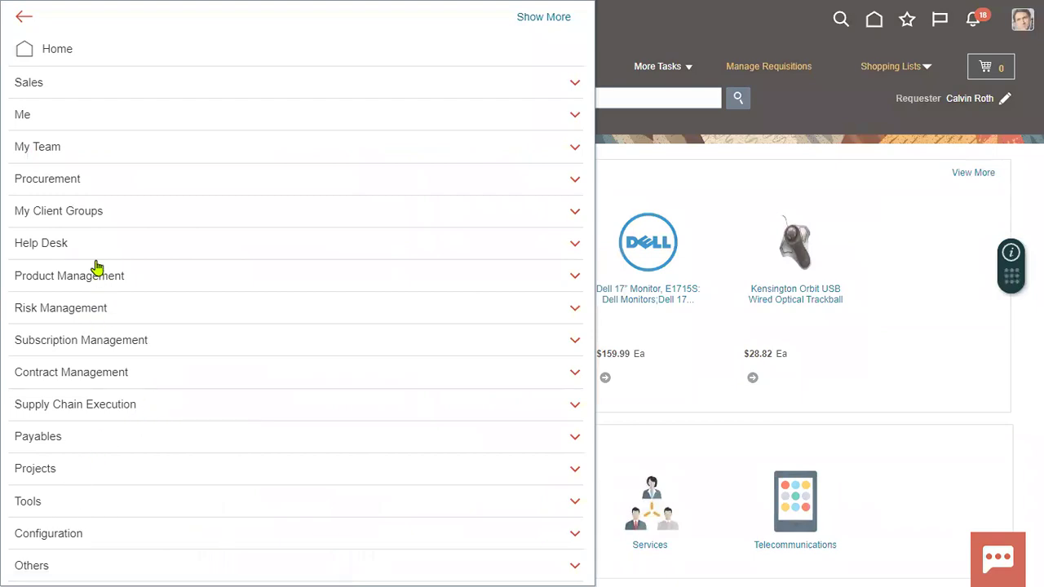
left_click(78, 187)
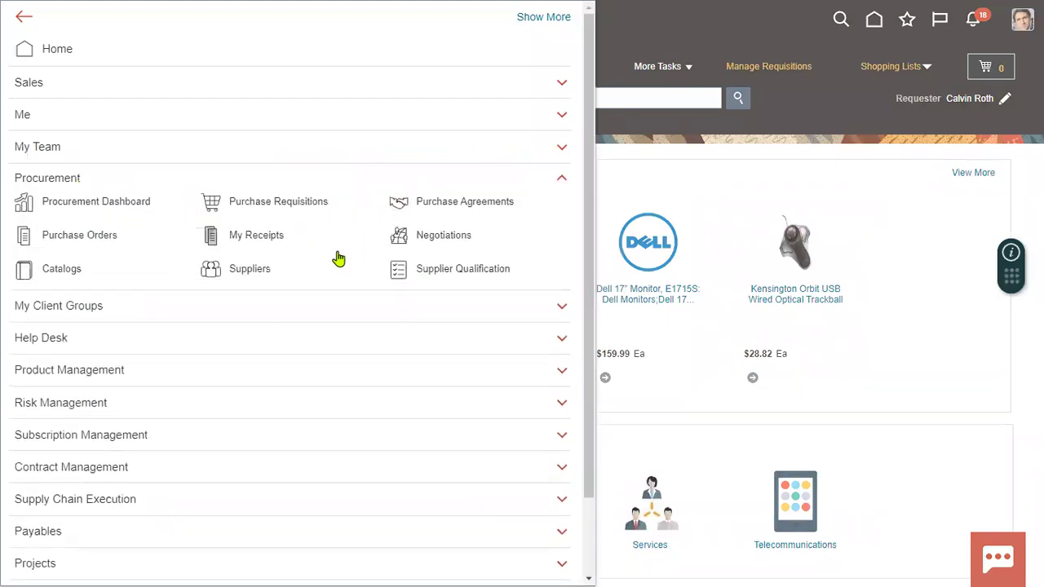
left_click(92, 243)
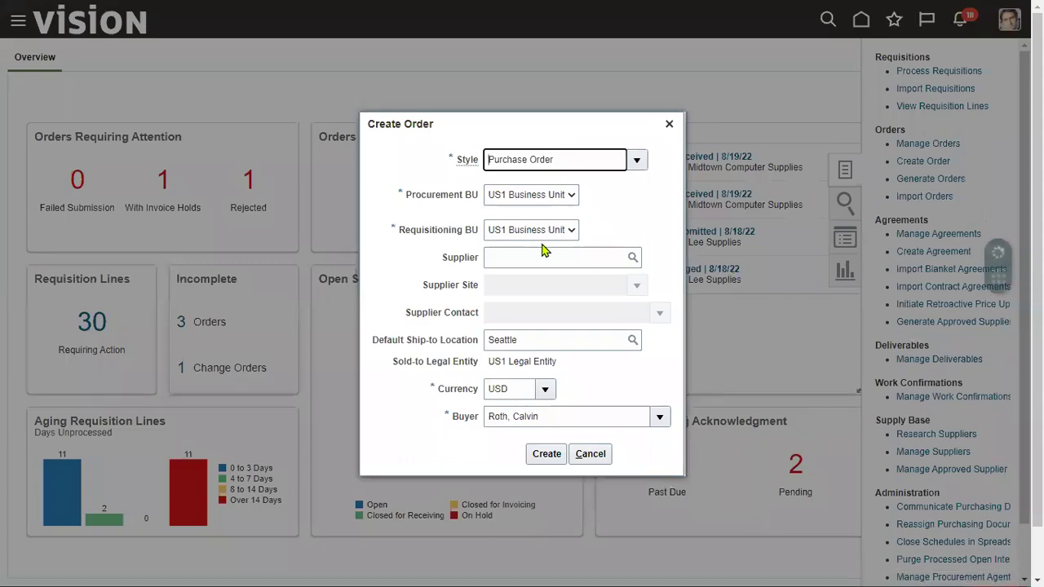
Step: Create a new purchase order for supplier Advanced Corp
left_click(539, 259)
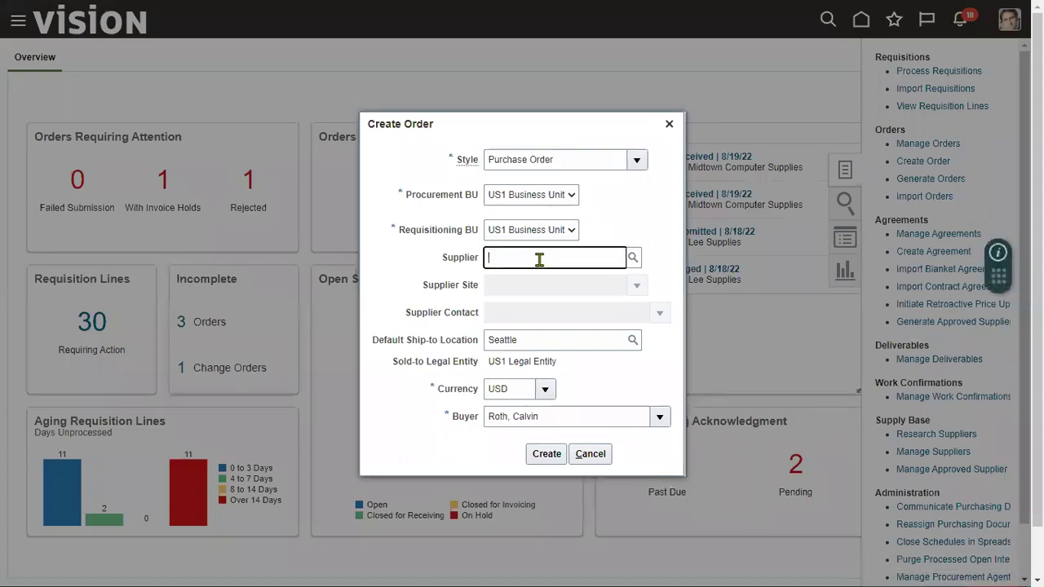
type("adv")
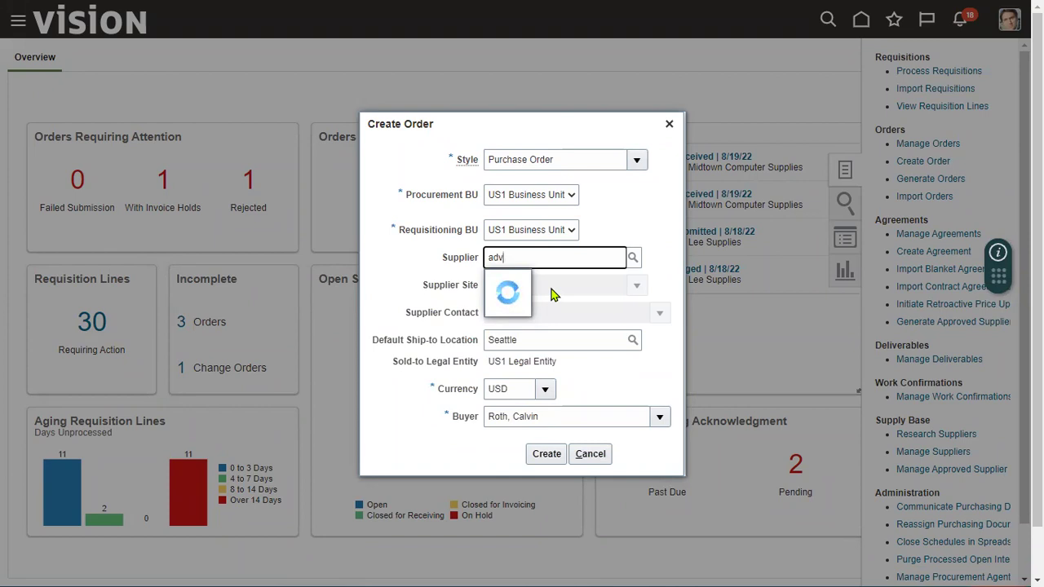
left_click(552, 284)
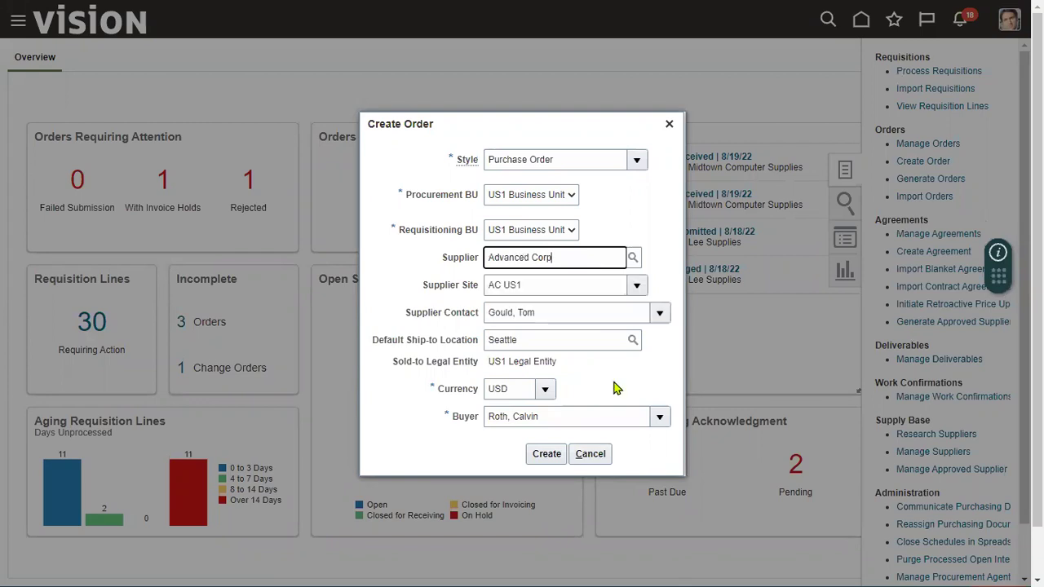
left_click(548, 454)
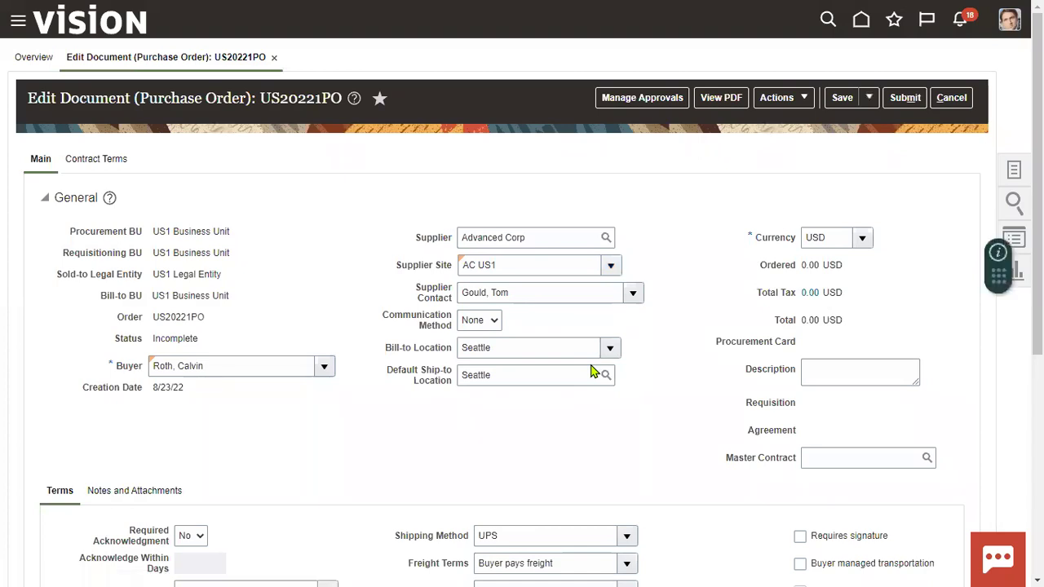
Step: Add order line 1 with item VOLVO_PO_ITEM
scroll(475, 468, "down", 5)
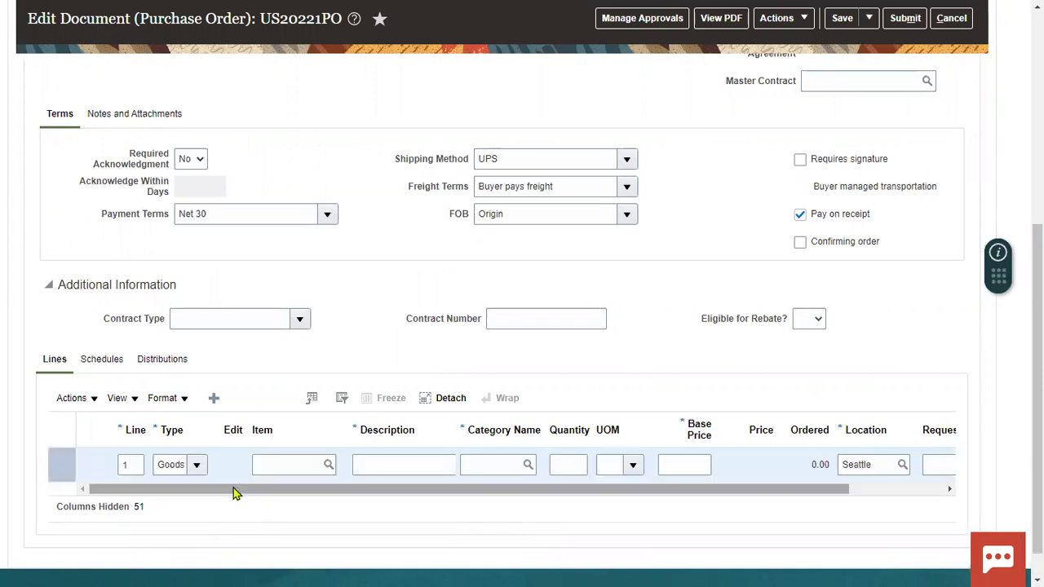
left_click(280, 462)
type("VOLV")
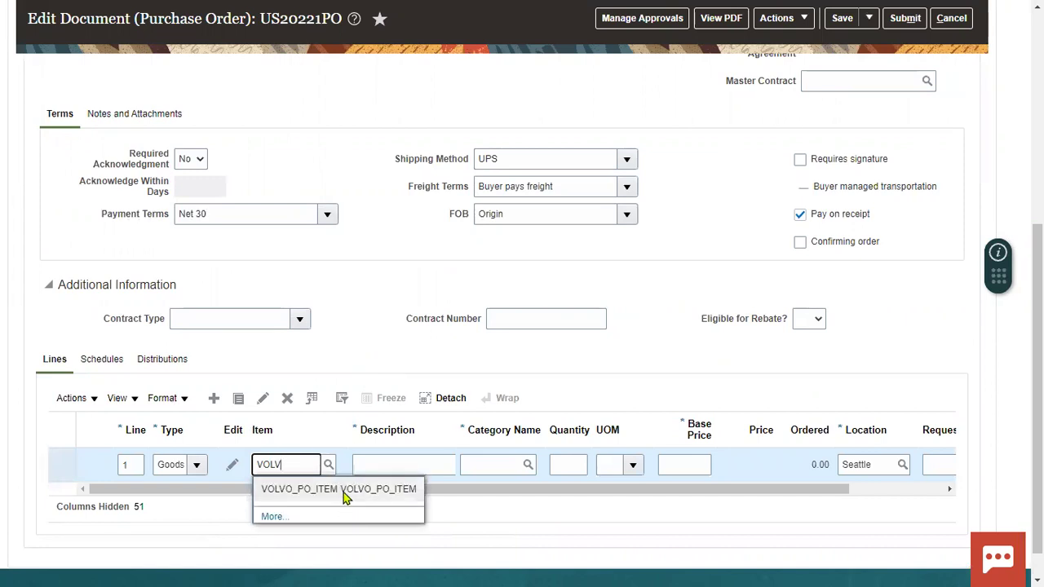
left_click(344, 496)
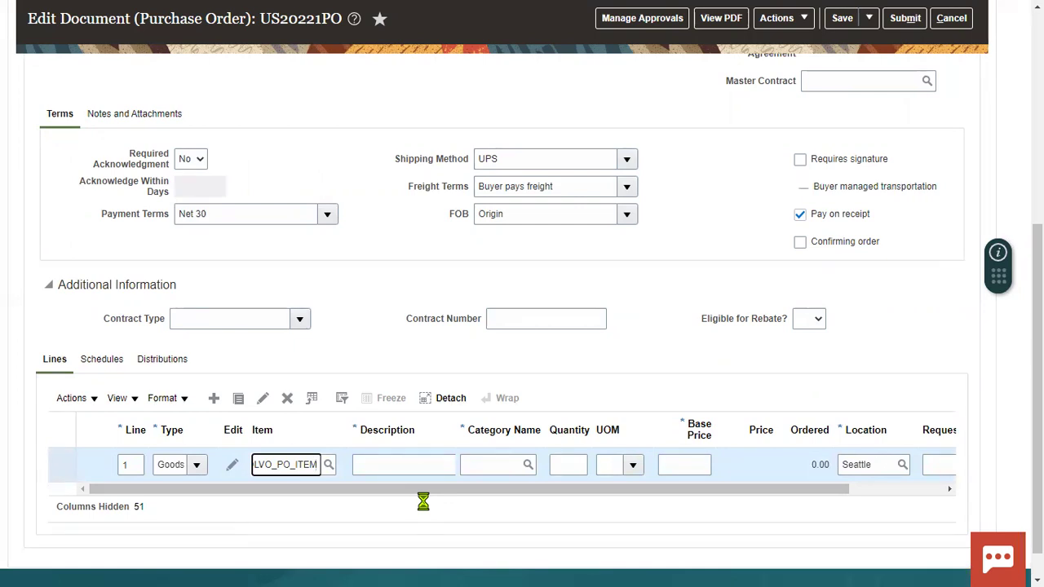
key("Tab")
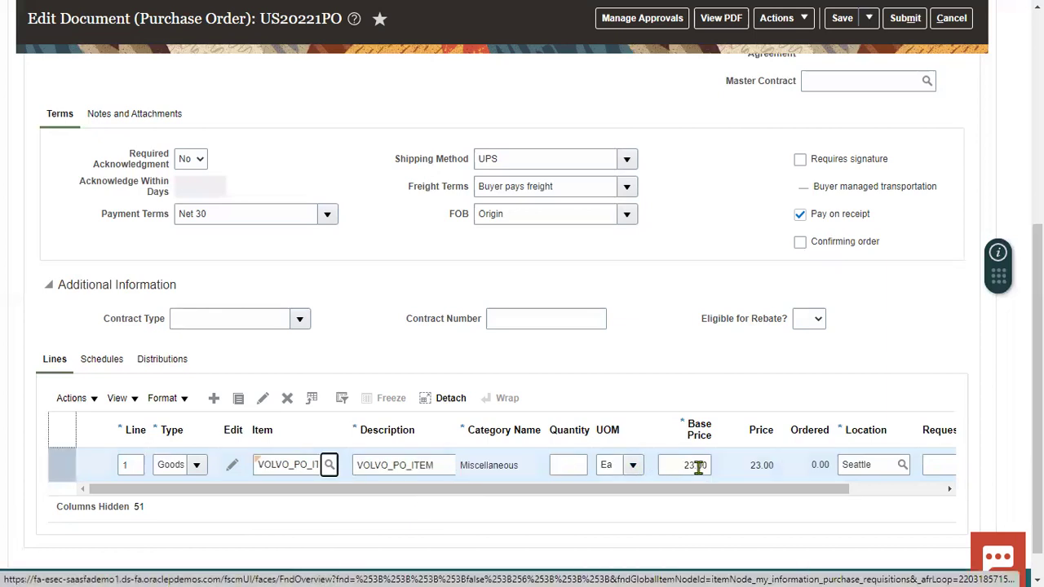
Step: Enter quantity 2 and base price 45 for the VOLVO_PO_ITEM line
left_click(580, 467)
type("2")
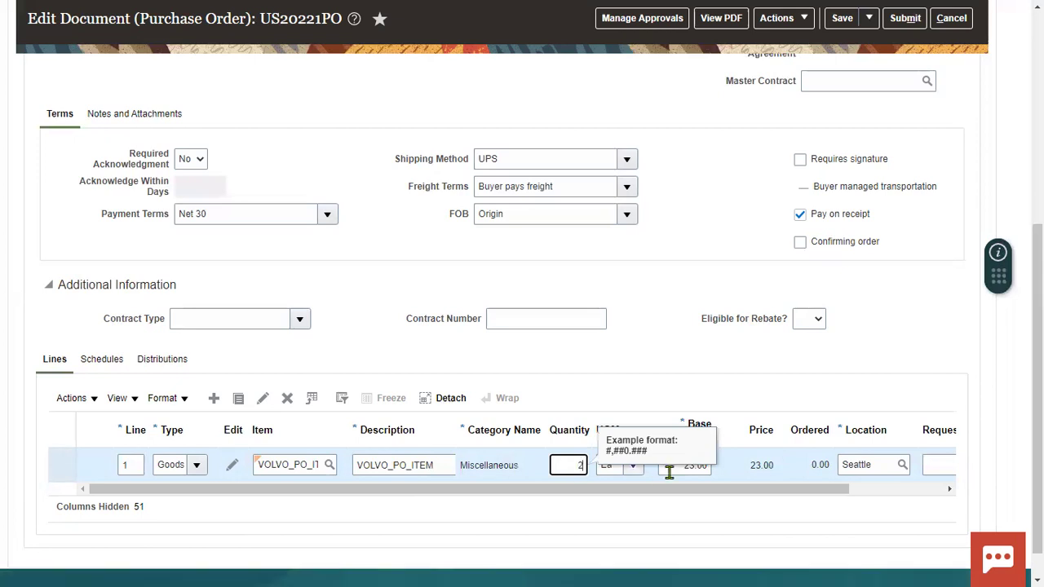
left_click(678, 467)
type("45")
left_click(866, 513)
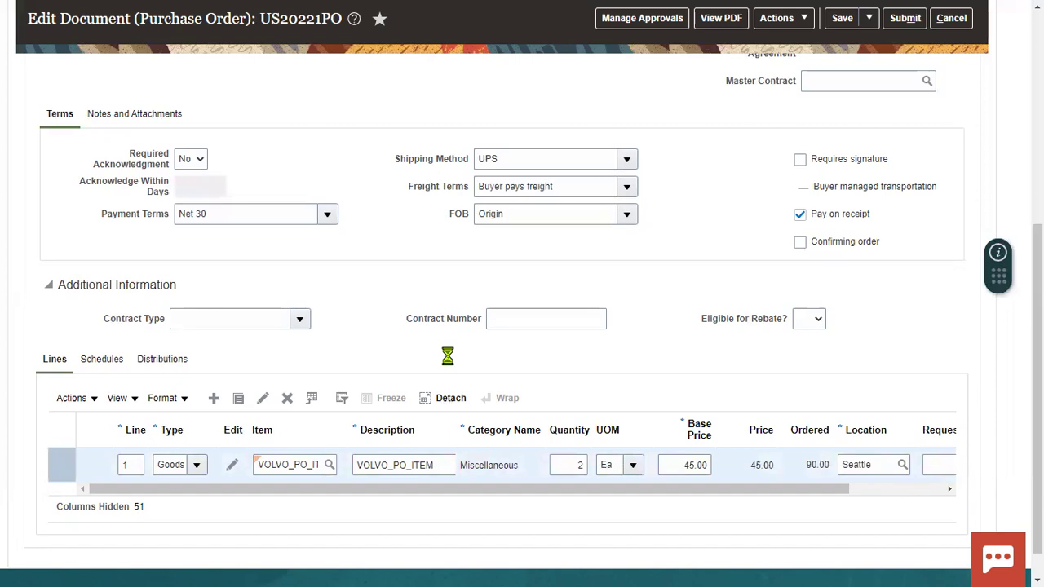
Step: Set requested and promised delivery dates to 8/30/22, then save and submit the order
left_click_drag(199, 517, 330, 517)
left_click(391, 490)
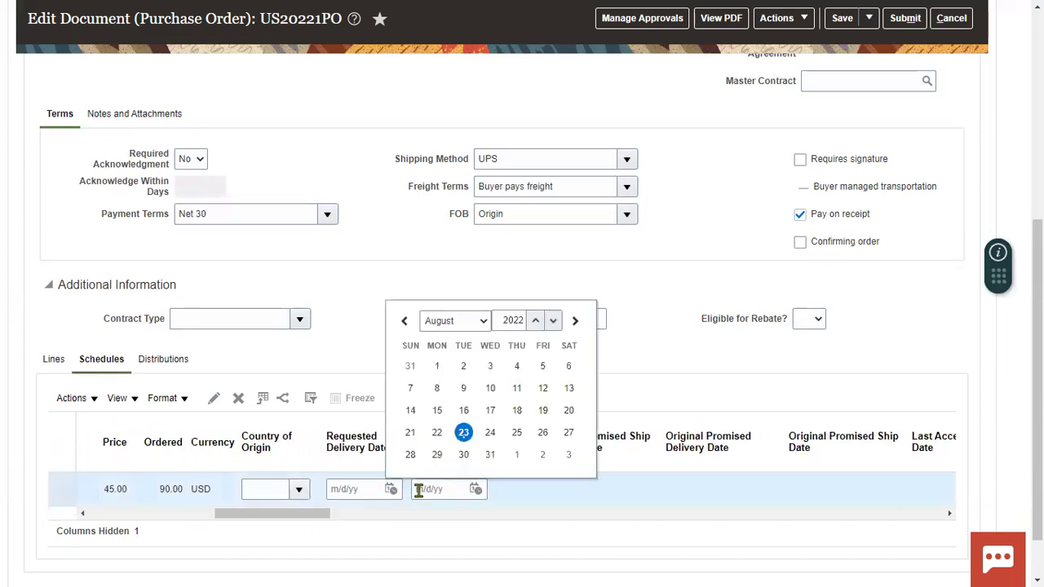
left_click(468, 453)
left_click(476, 489)
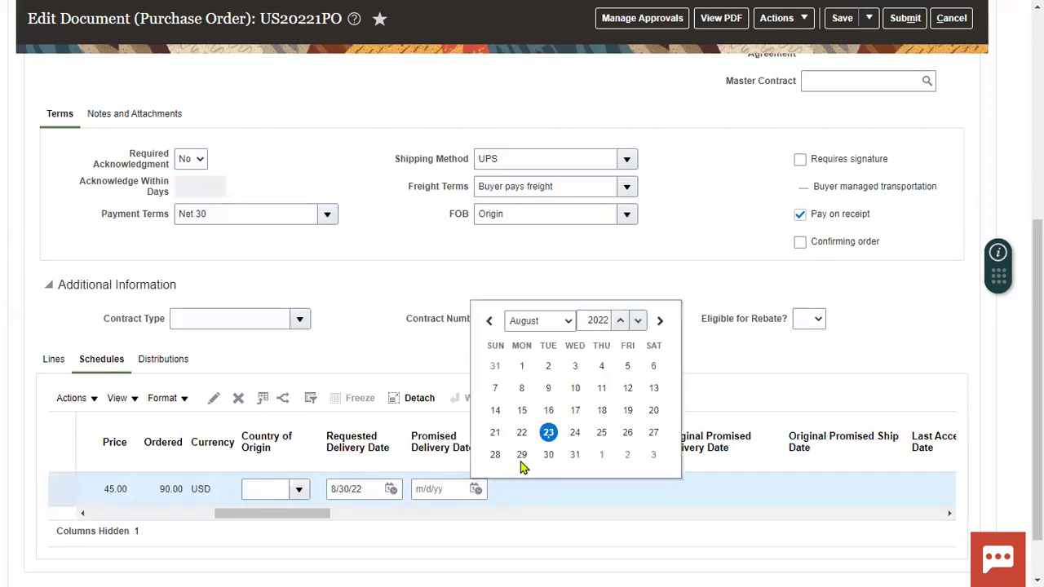
left_click(548, 456)
left_click(842, 17)
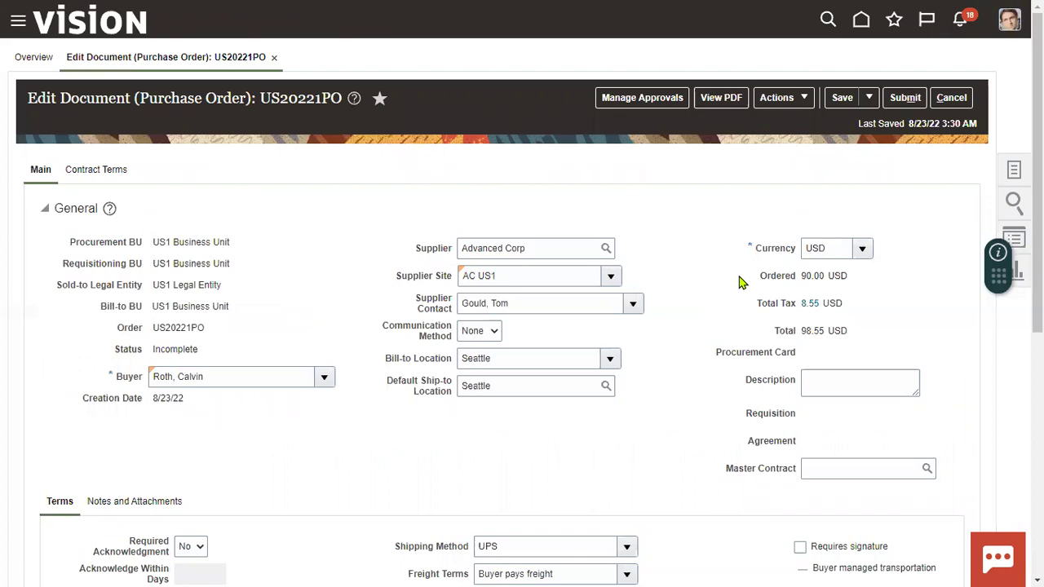
left_click(904, 98)
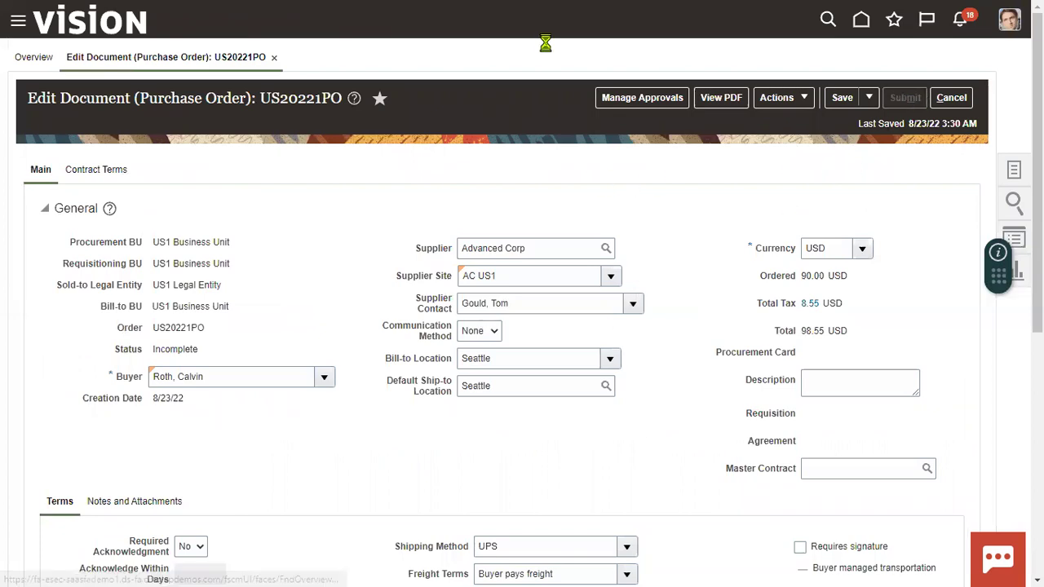